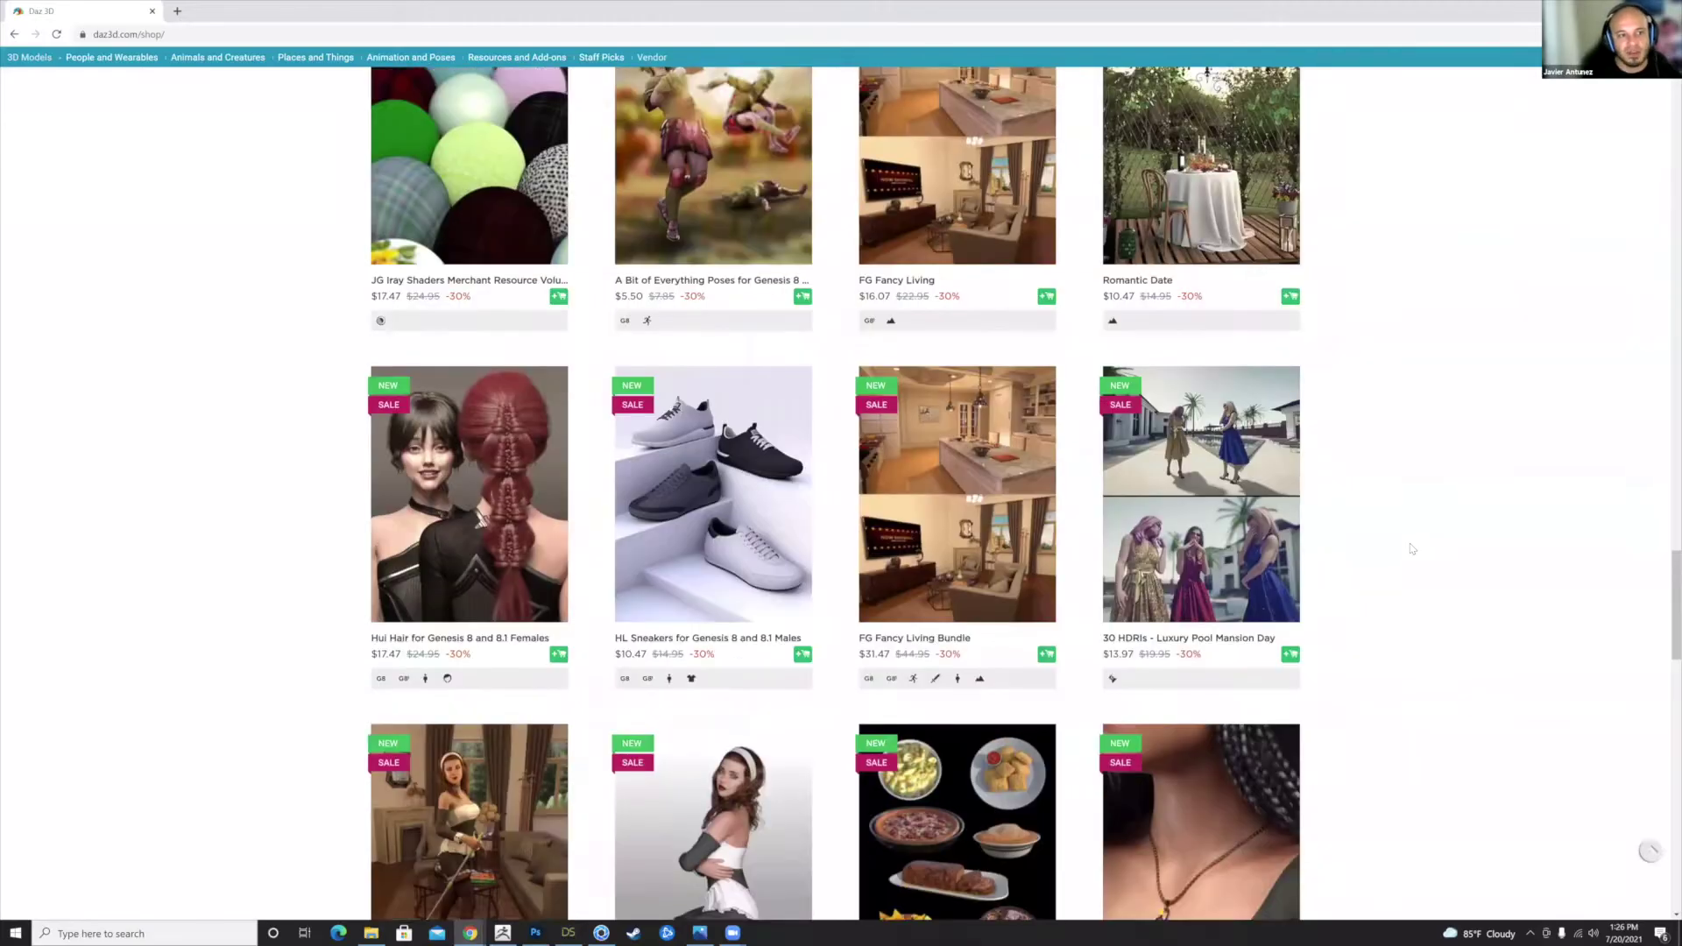
- Browse the Daz 3D shop for character models that could serve as base figures for the horsemen
scroll(1437, 541, "up", 8)
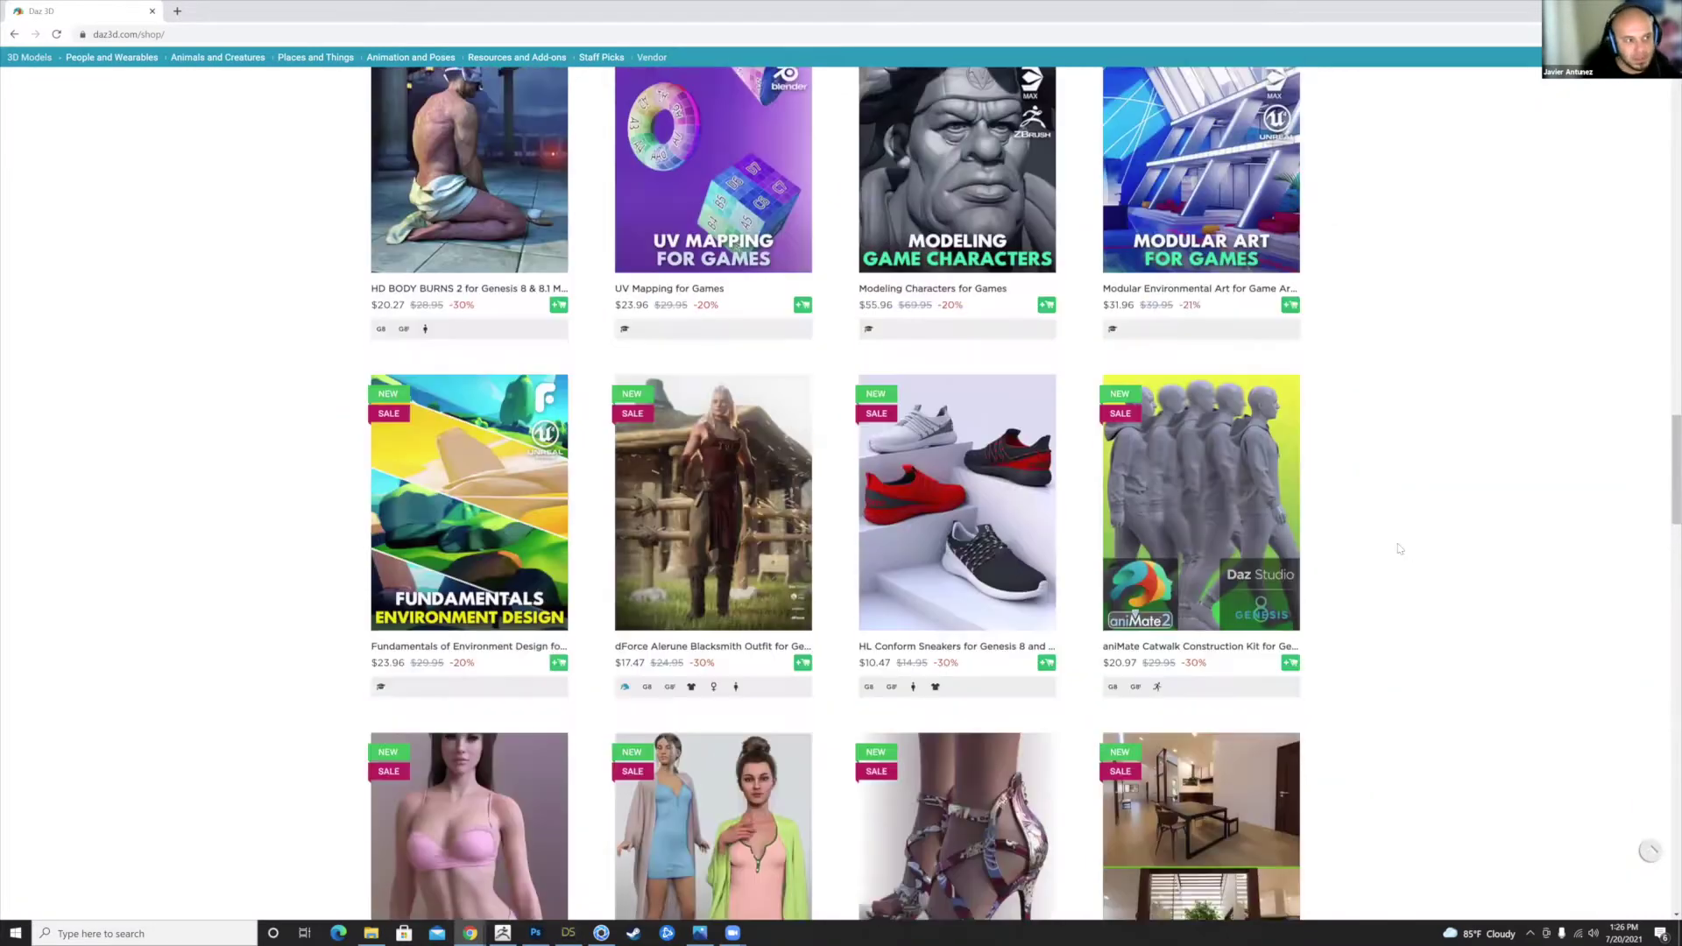
scroll(1402, 557, "up", 4)
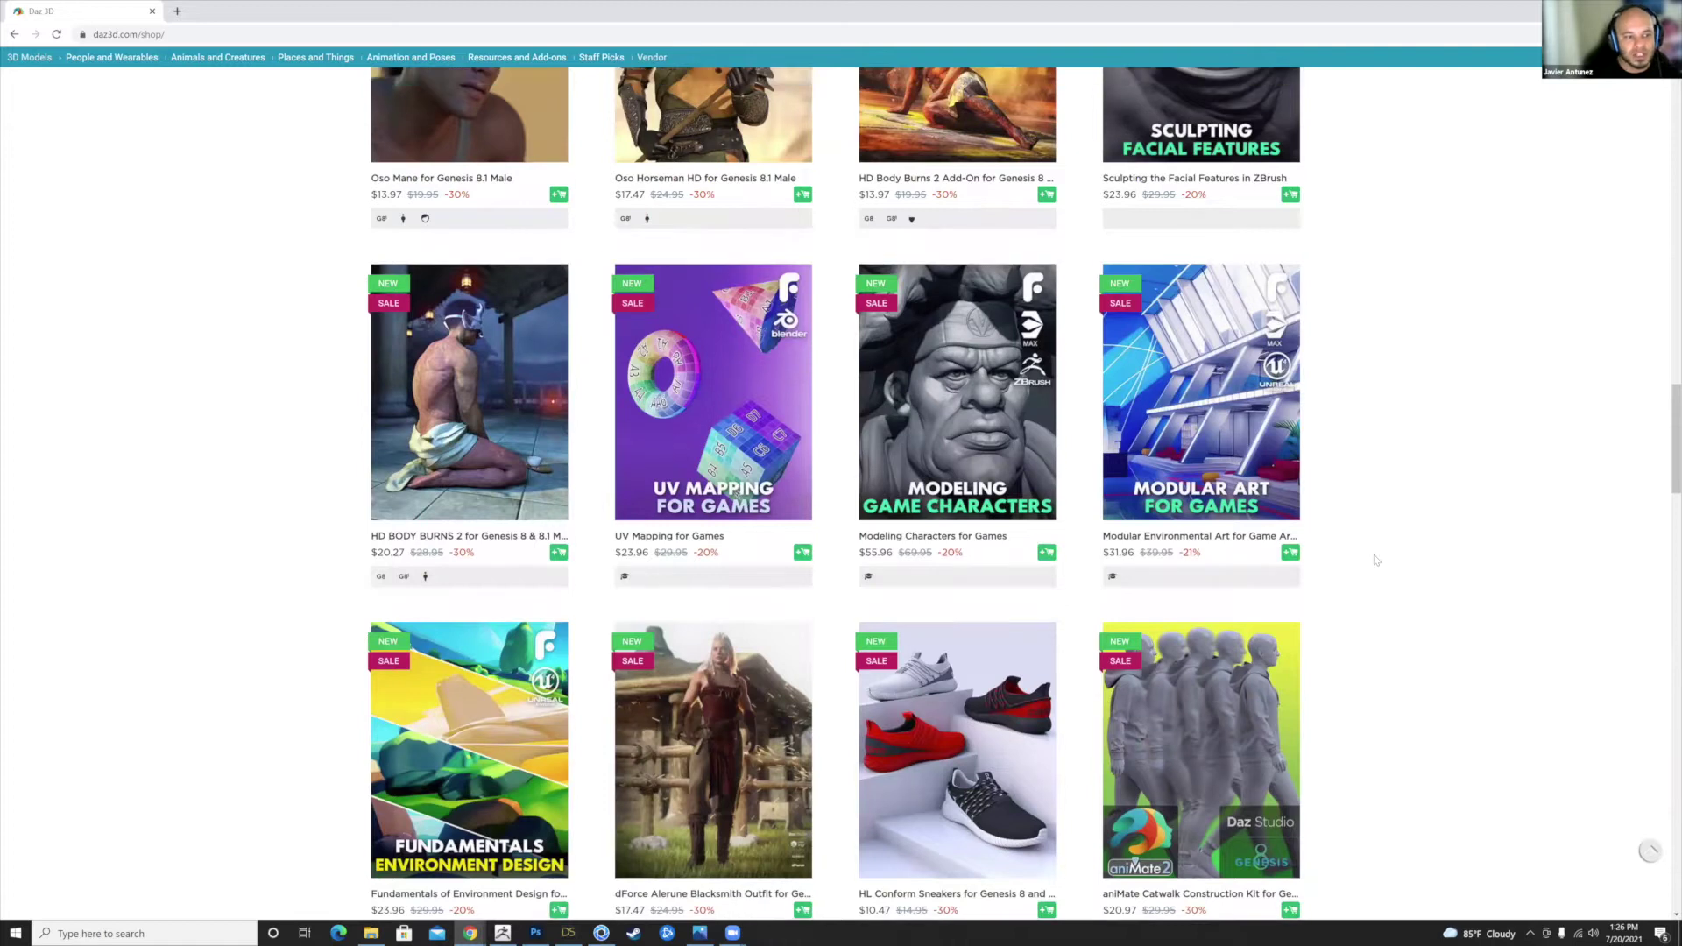
scroll(1375, 557, "up", 8)
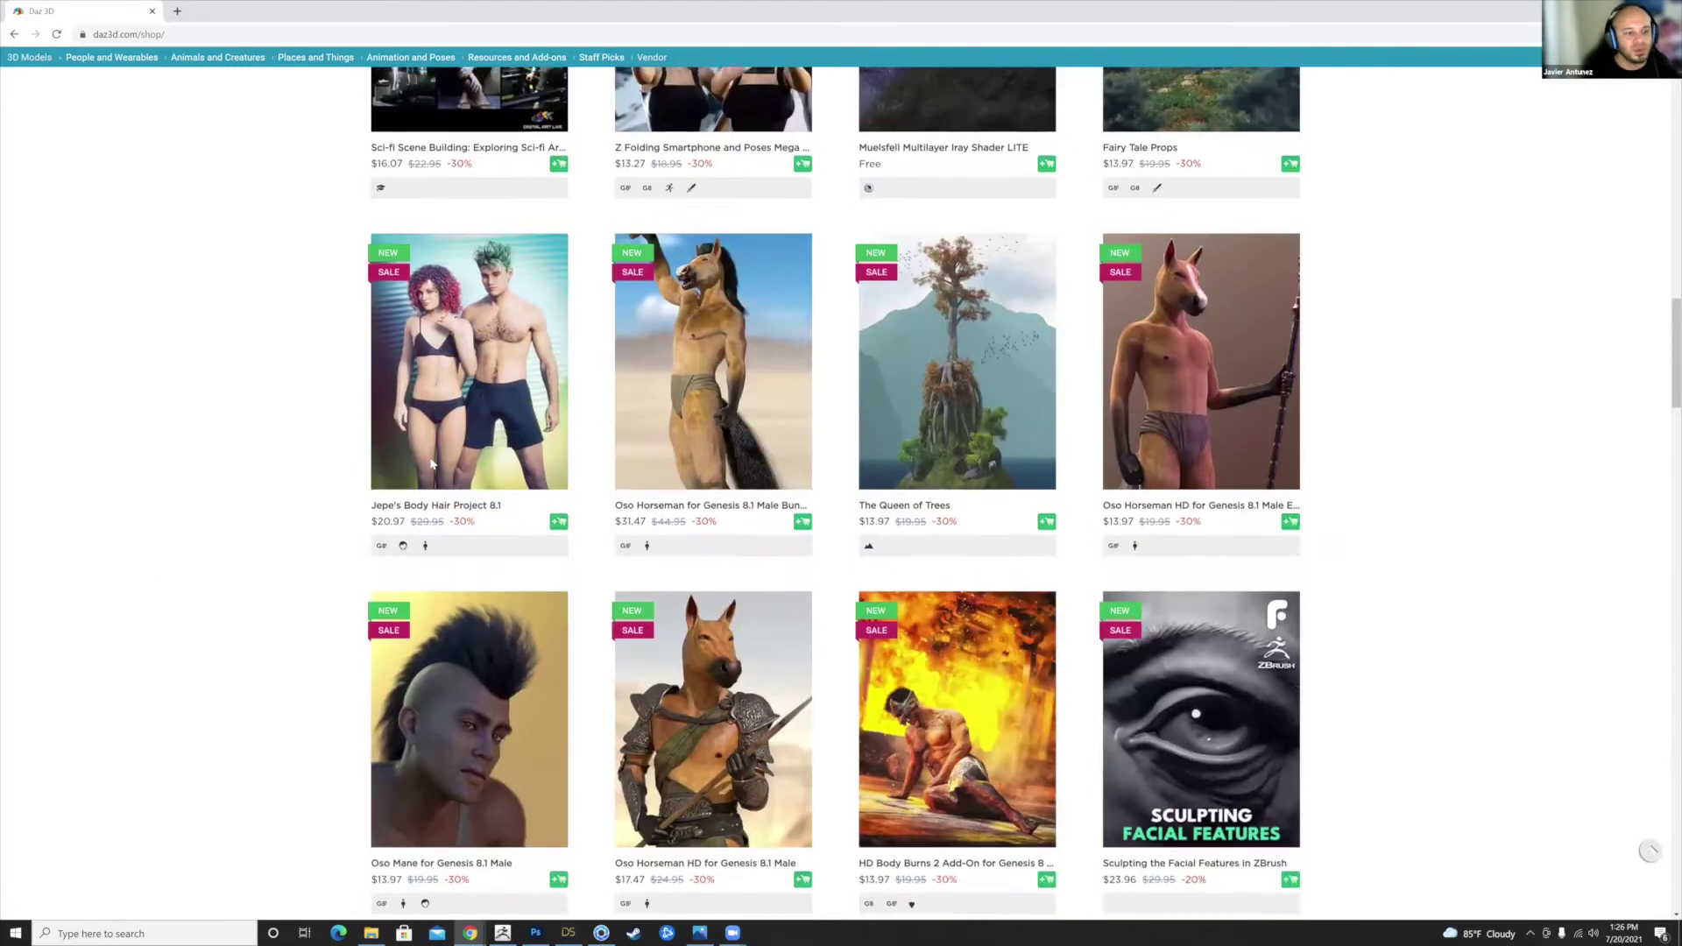
left_click(668, 695)
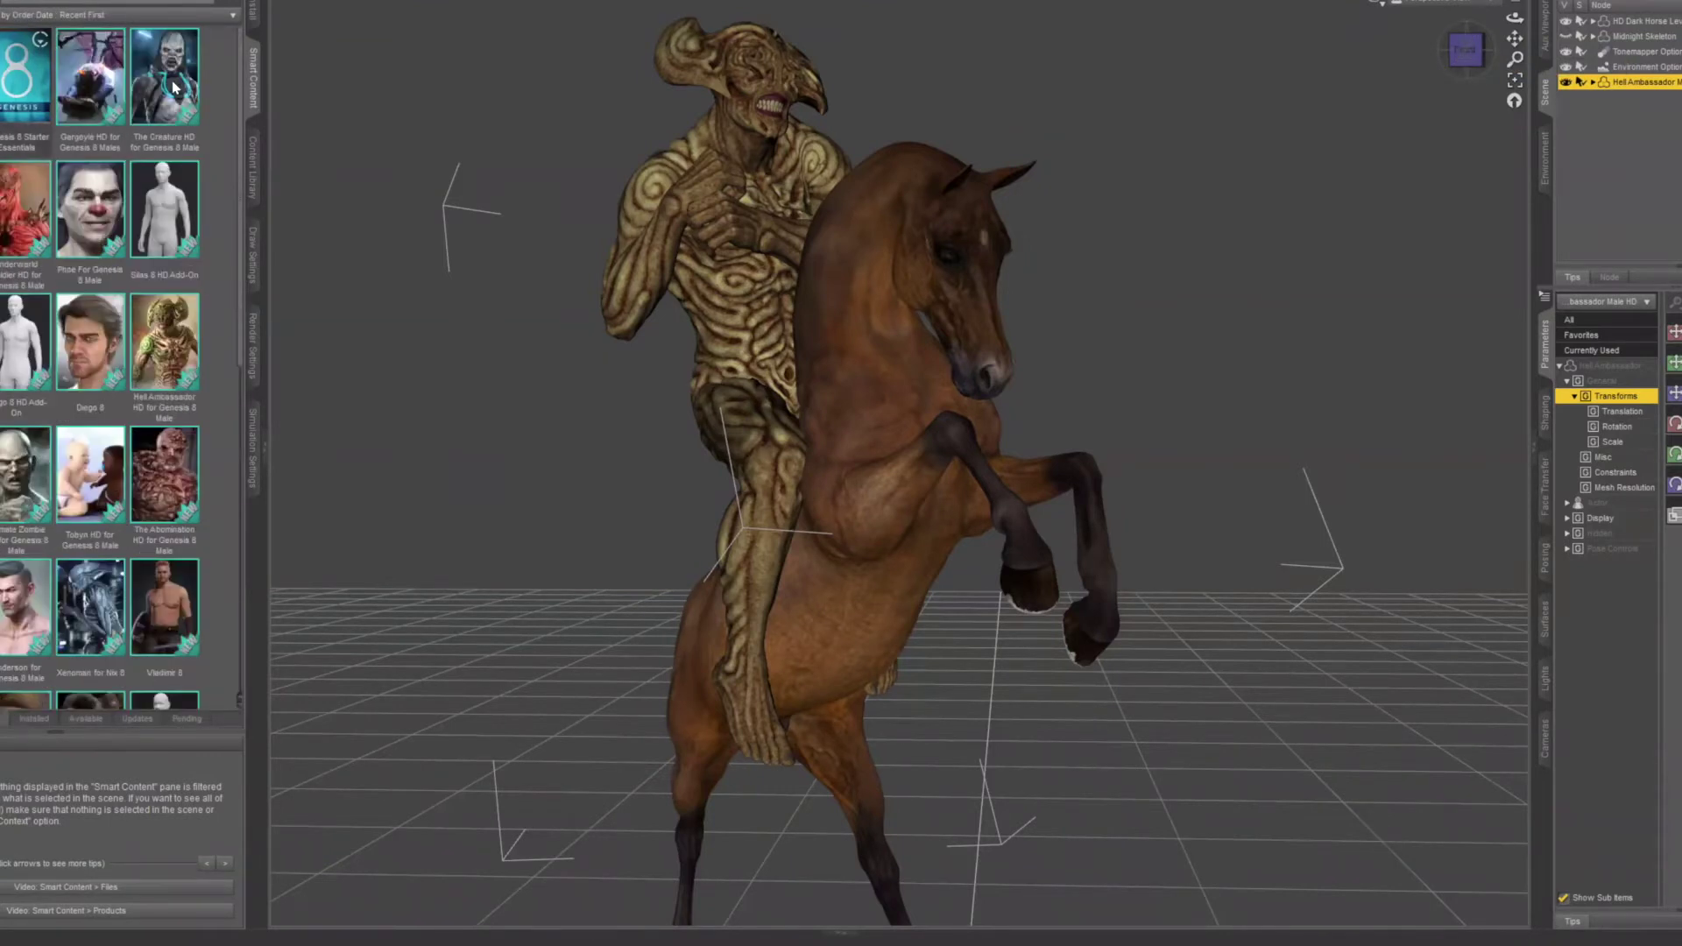
- Apply The Creature HD to the mounted Hell Ambassador figure, then hide that figure and show the Midnight Skeleton instead
left_click(172, 87)
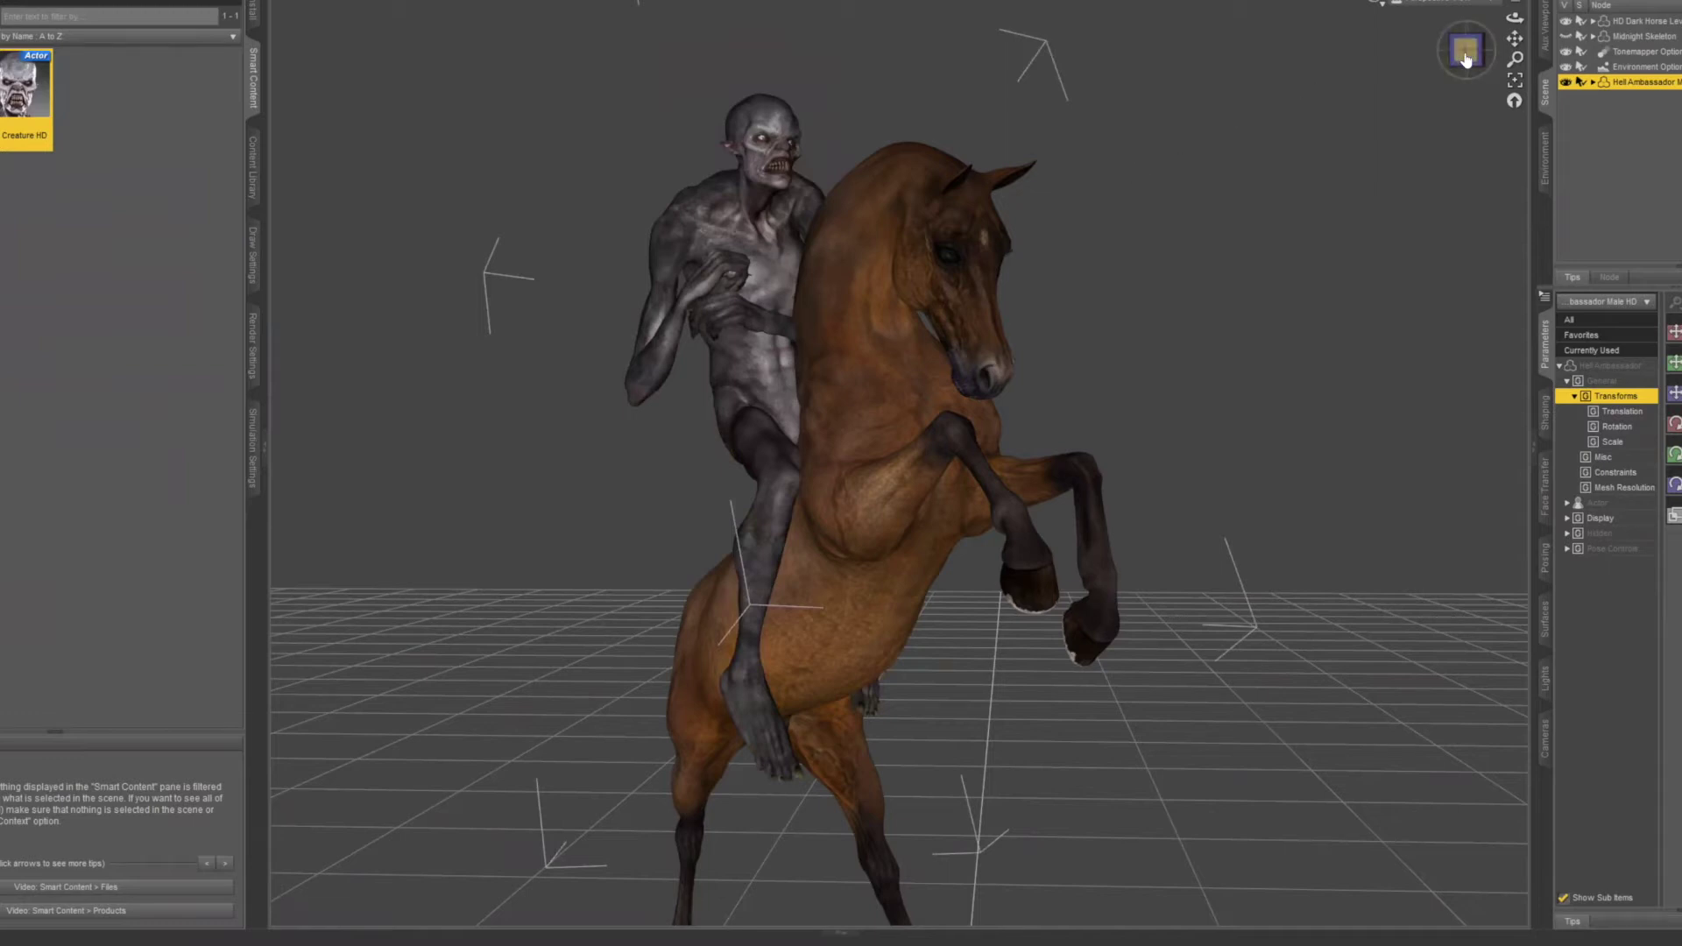
left_click(1566, 83)
left_click(1567, 35)
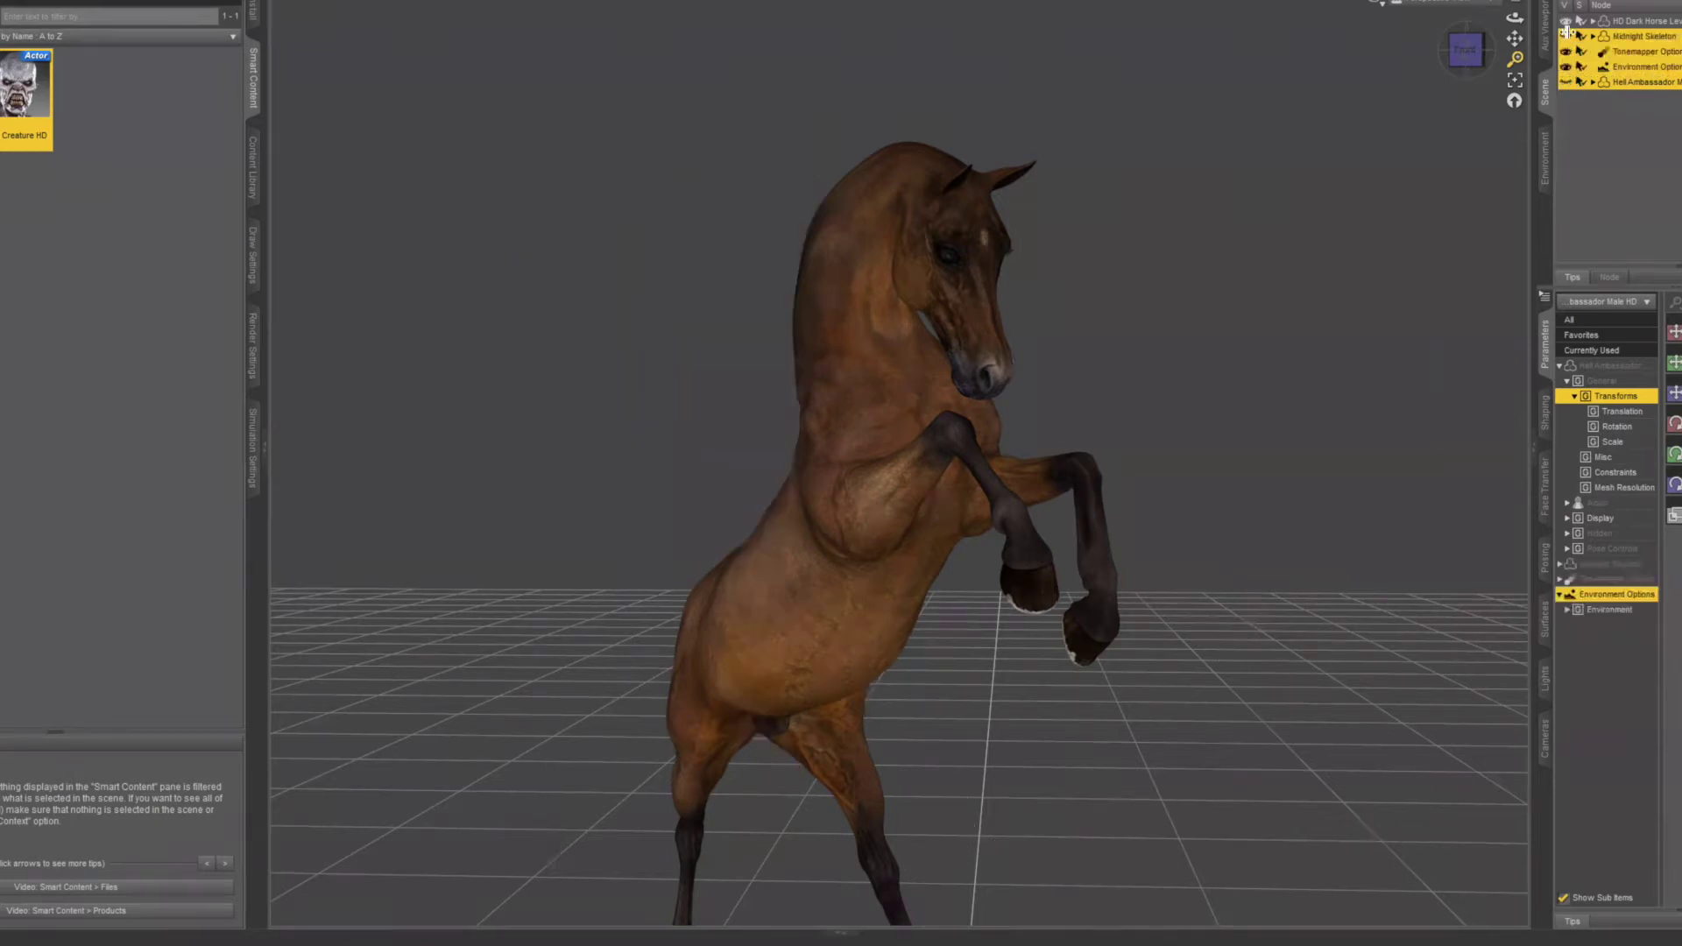
left_click(1566, 36)
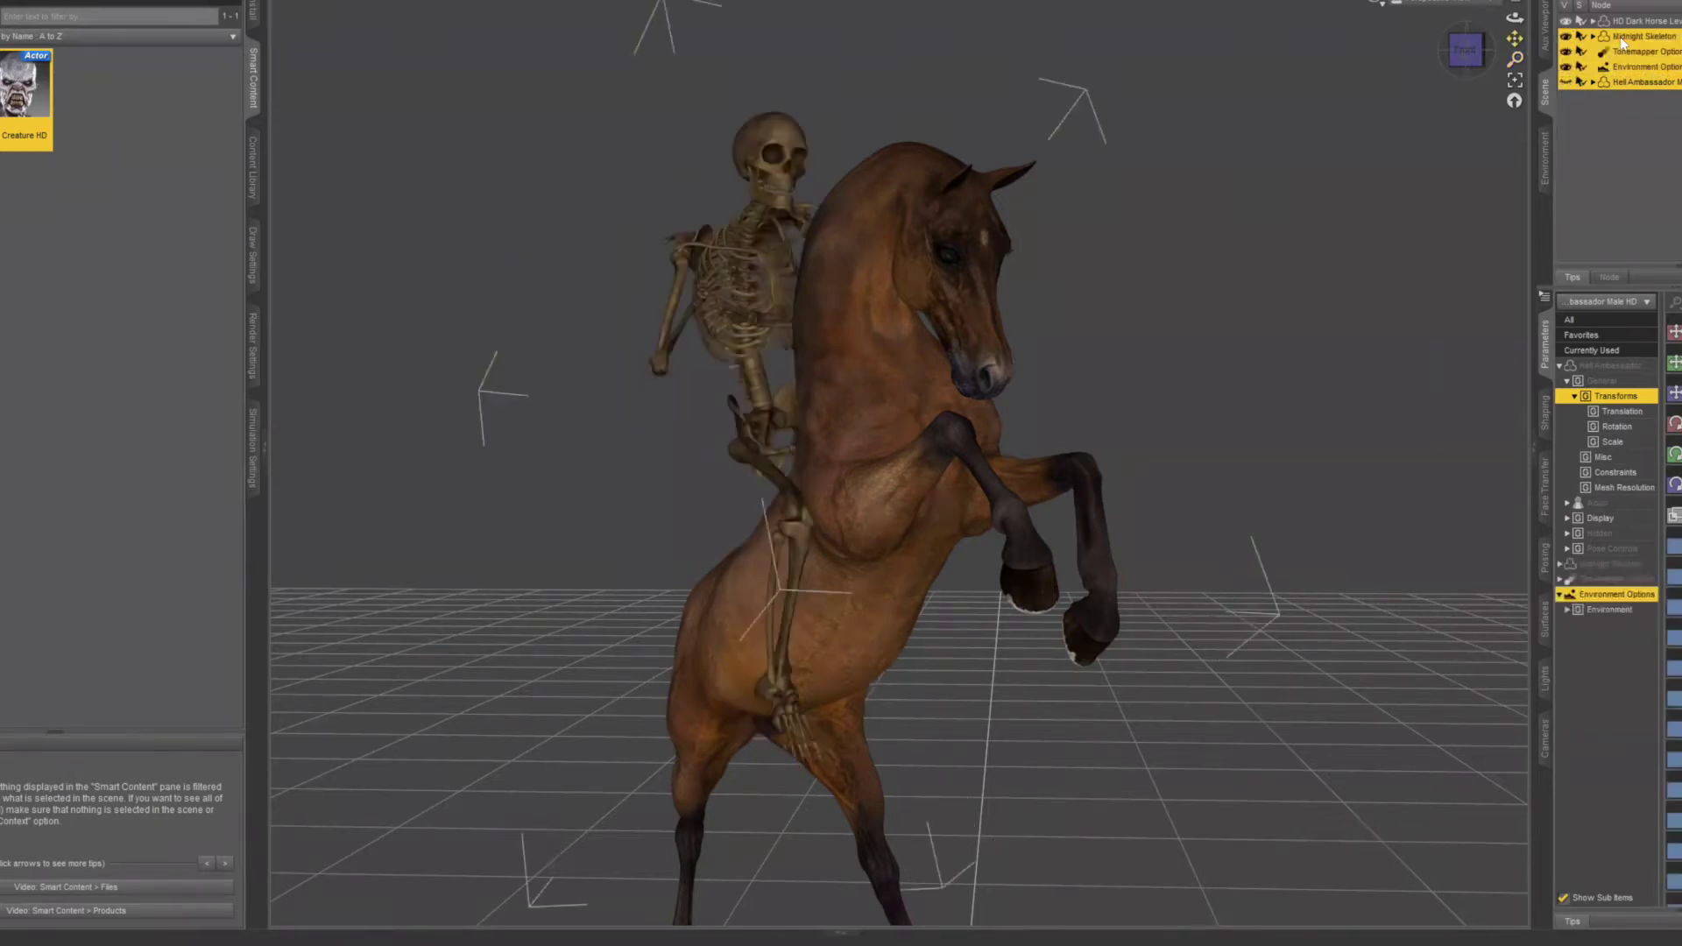
left_click(1601, 138)
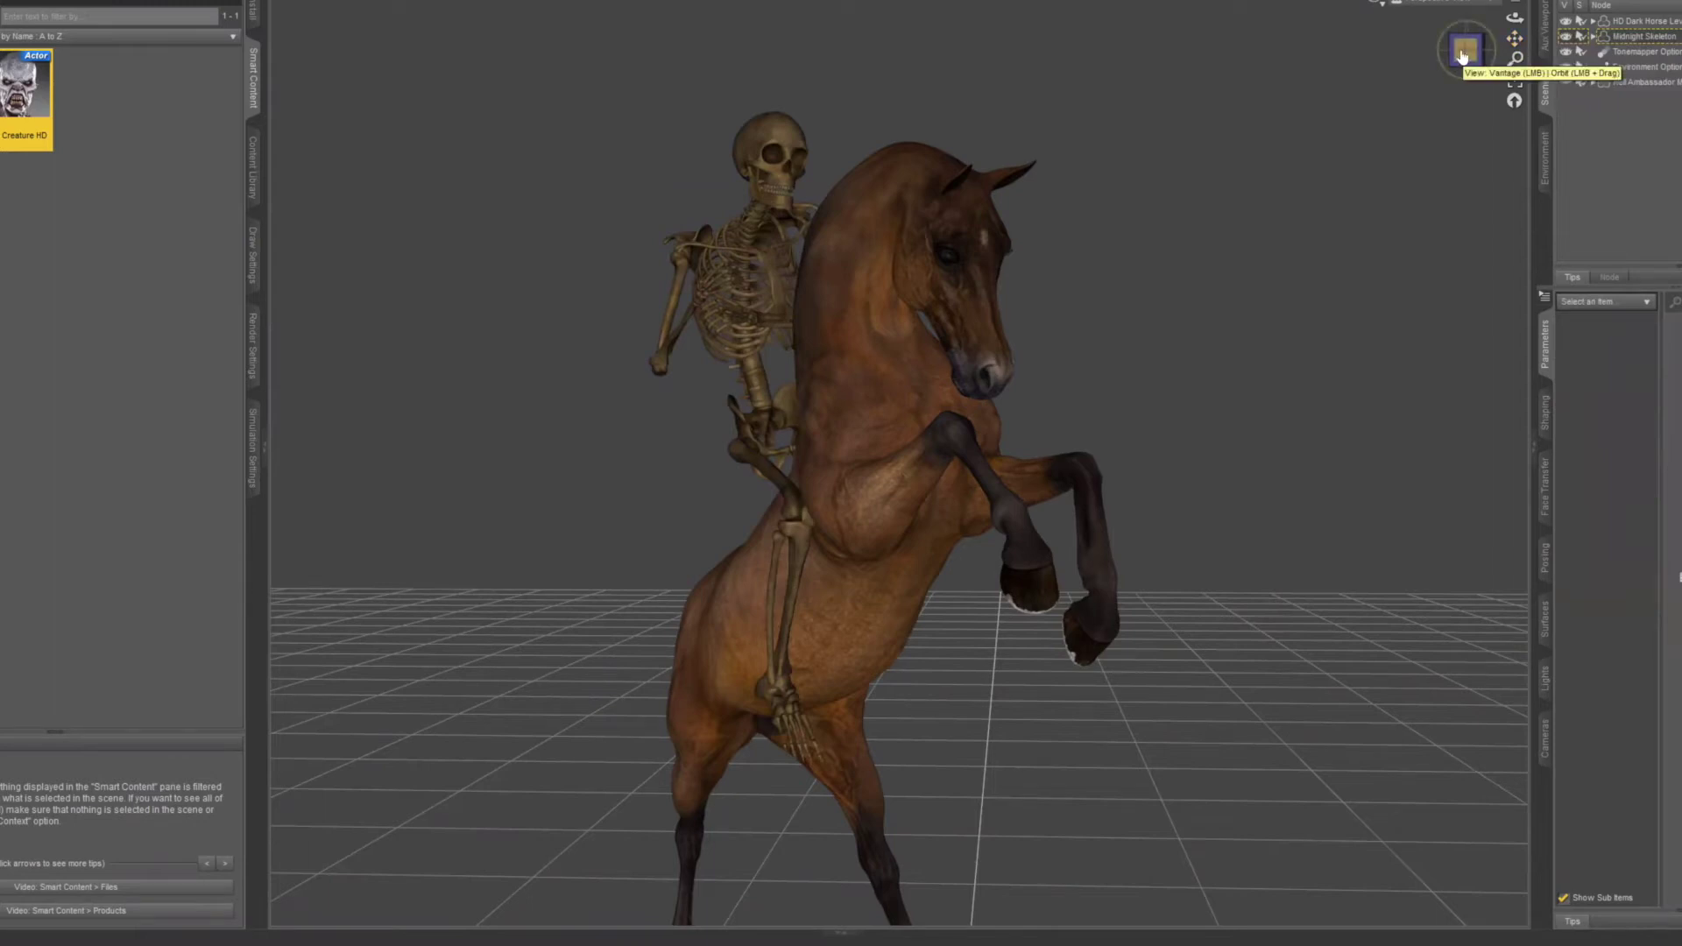
- Adjust the Midnight Skeleton's right upper arm at the shoulder
left_click(674, 311)
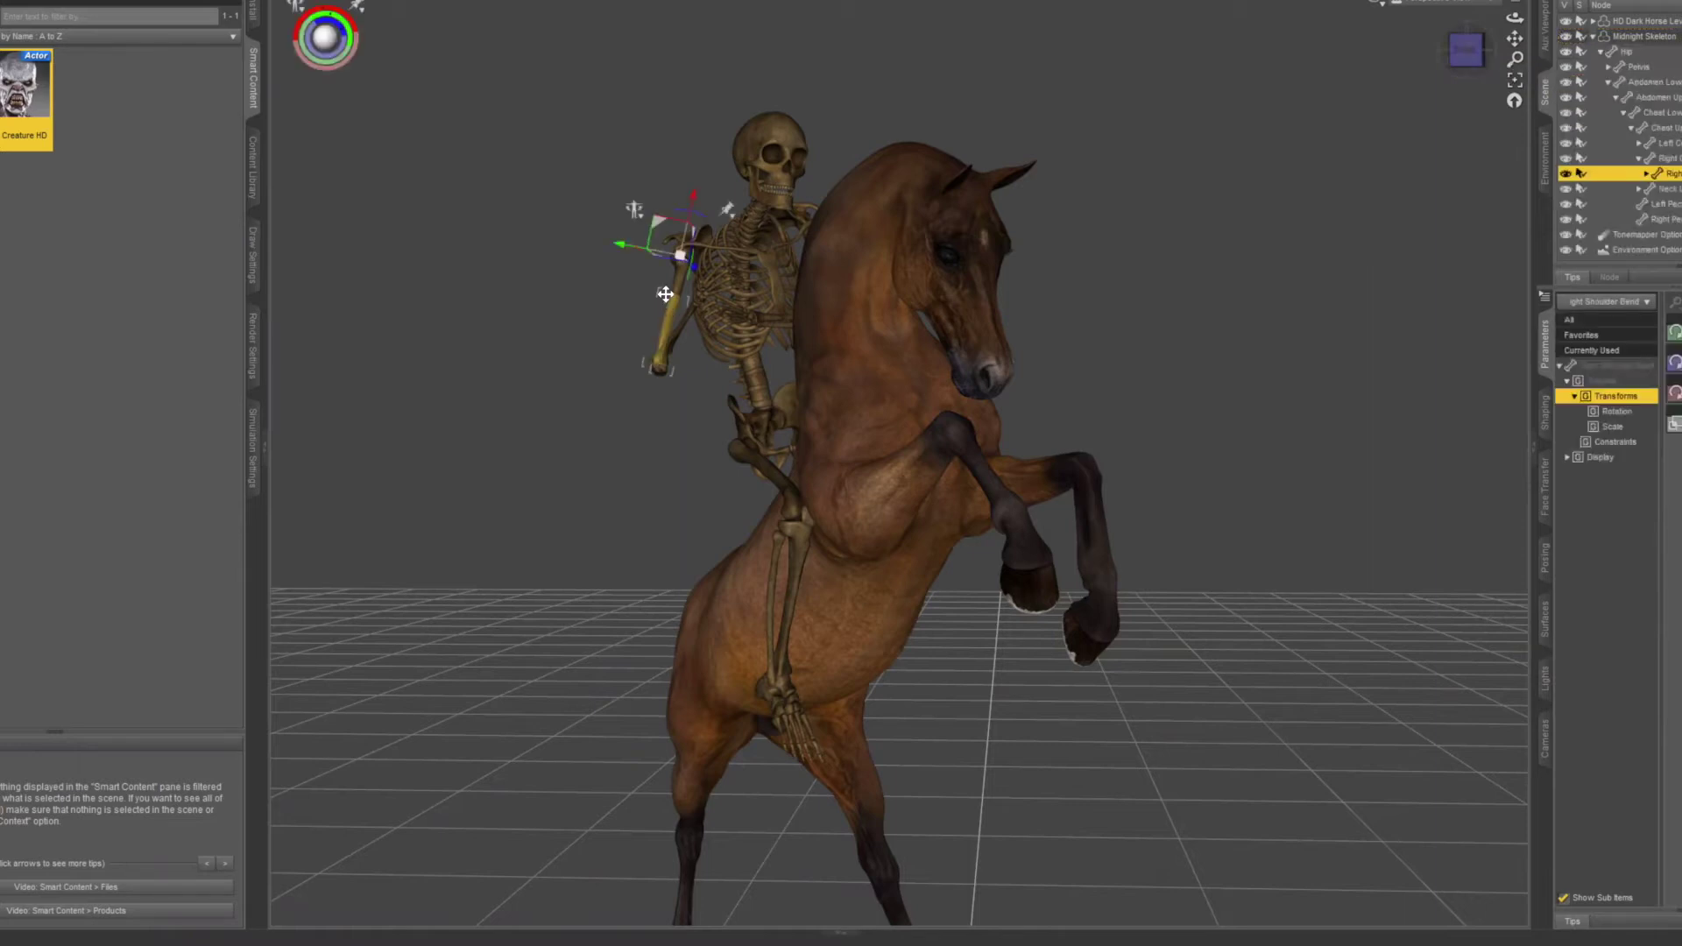
left_click_drag(680, 255, 1412, 51)
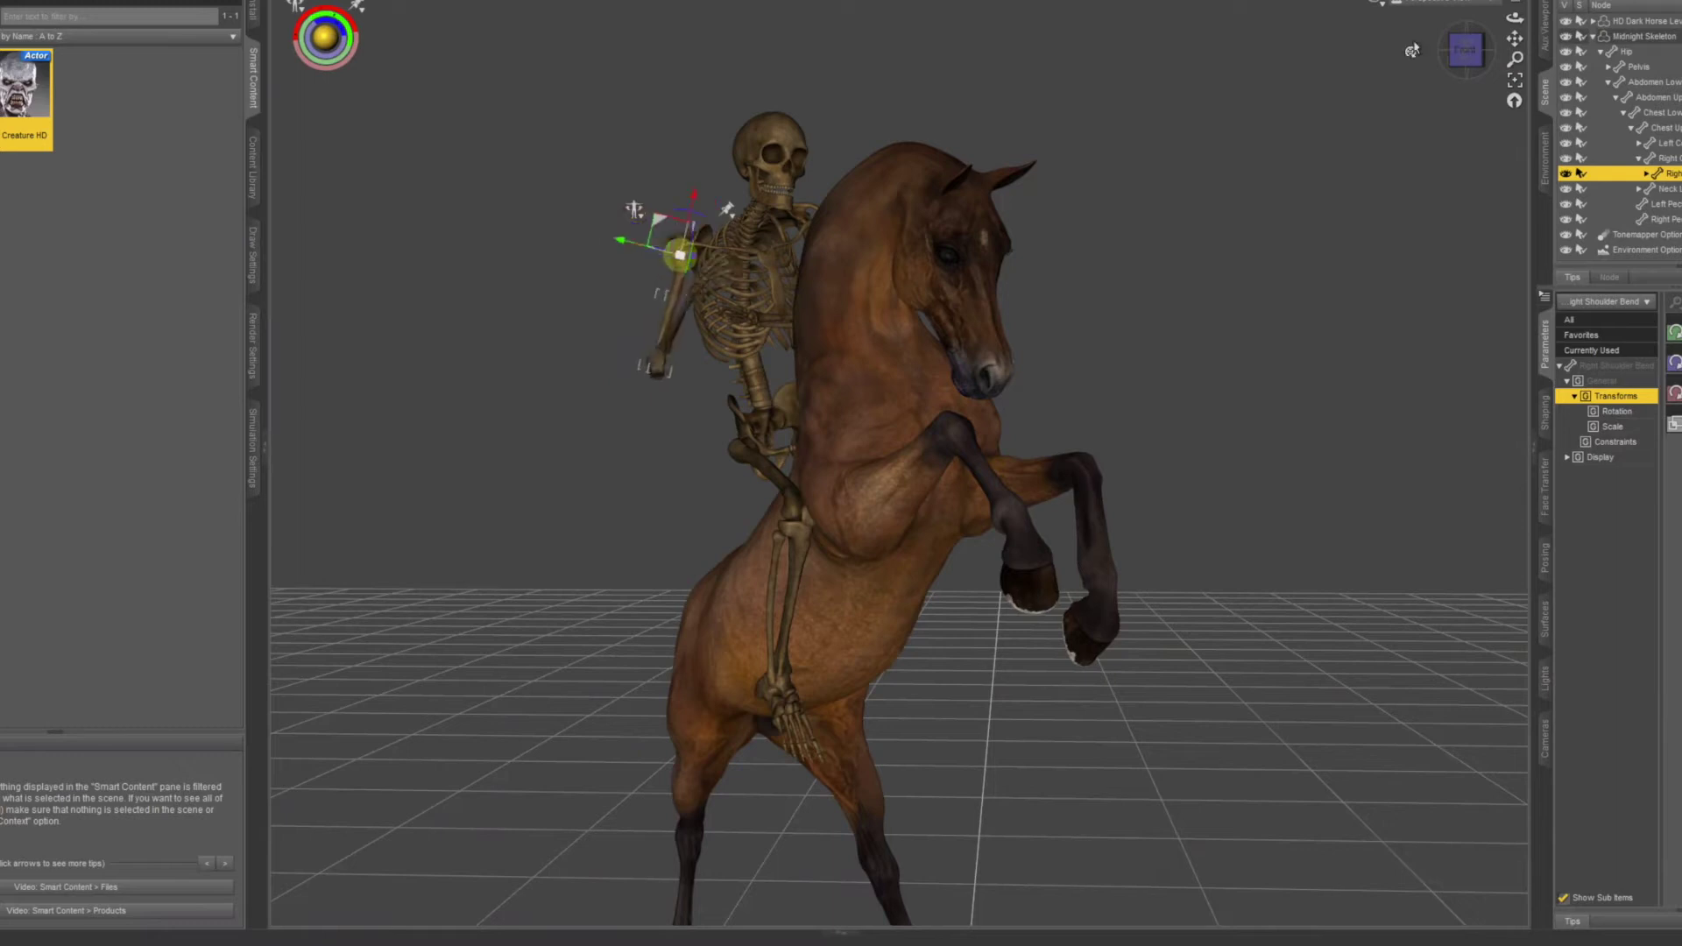
middle_click_drag(1167, 334, 988, 505)
- Repose the rearing horse's head and neck slightly higher, then select the whole HD Dark Horse figure
left_click(987, 505)
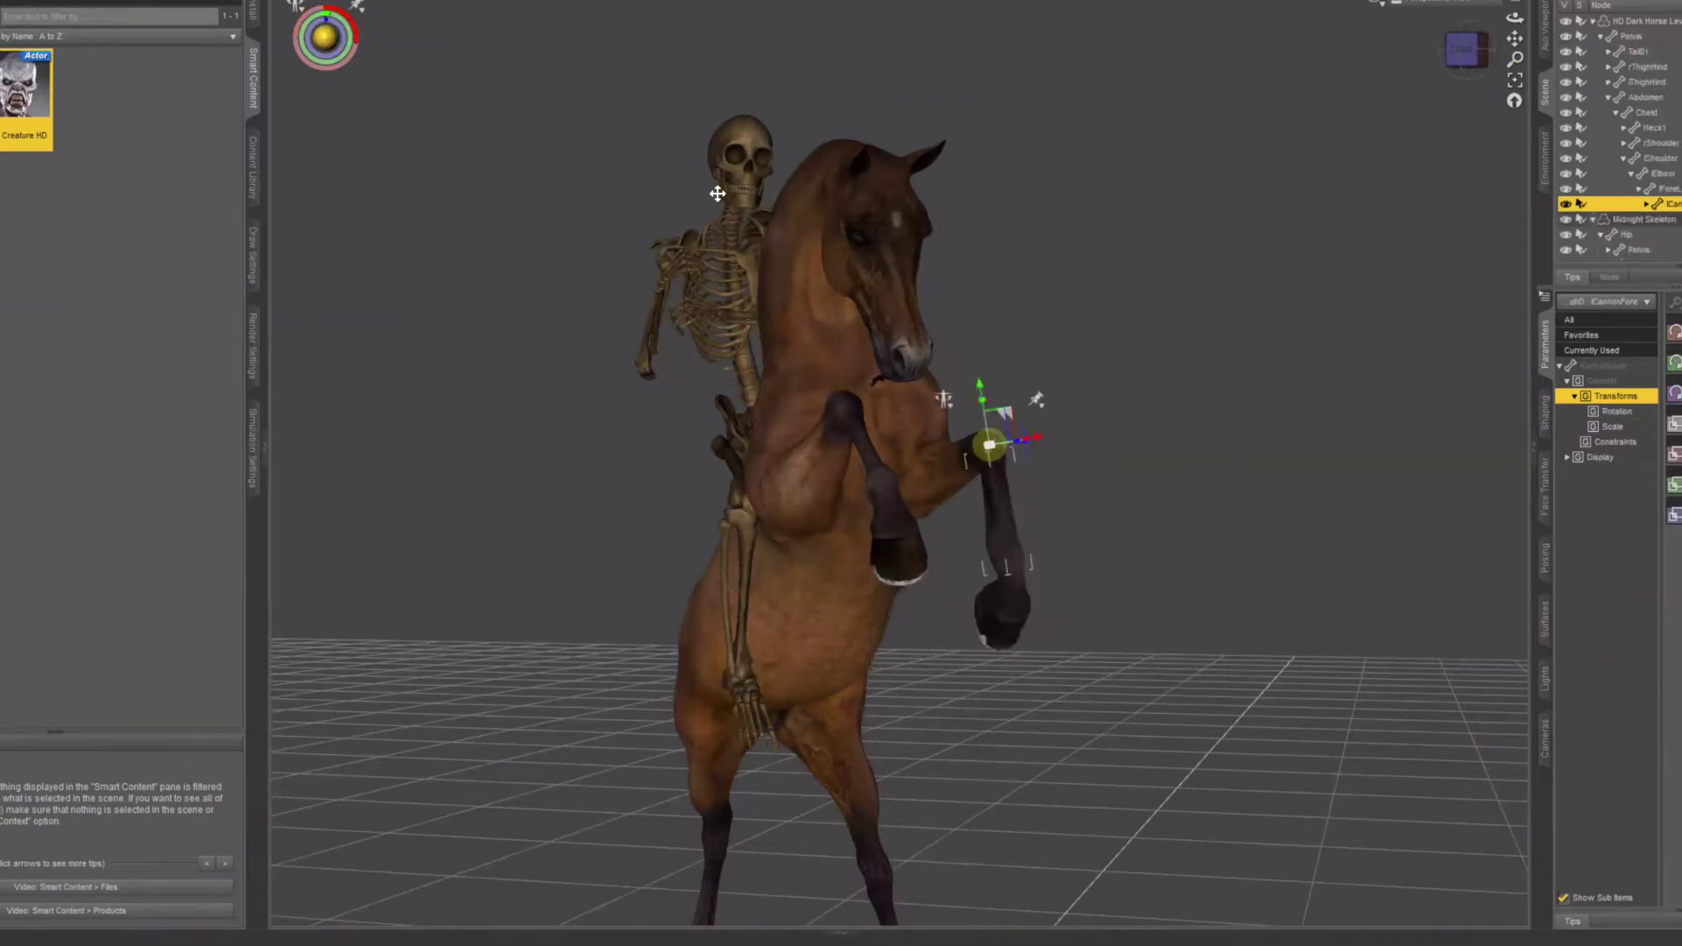
left_click_drag(889, 243, 858, 238)
key("ctrl+z")
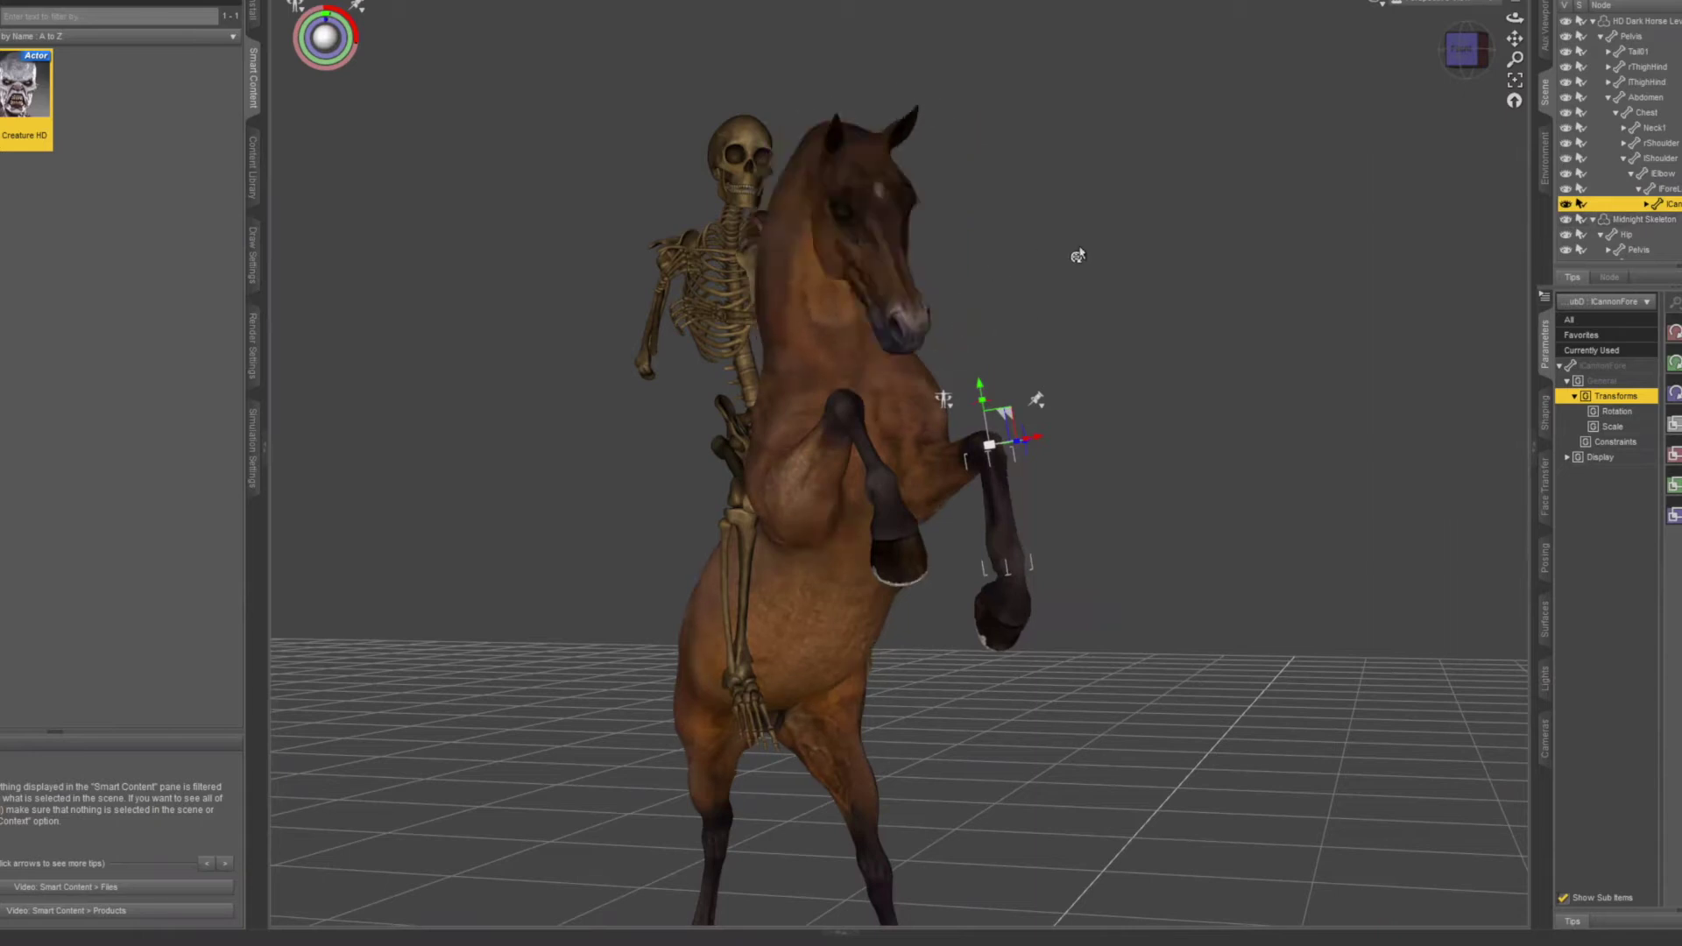
left_click(1513, 103)
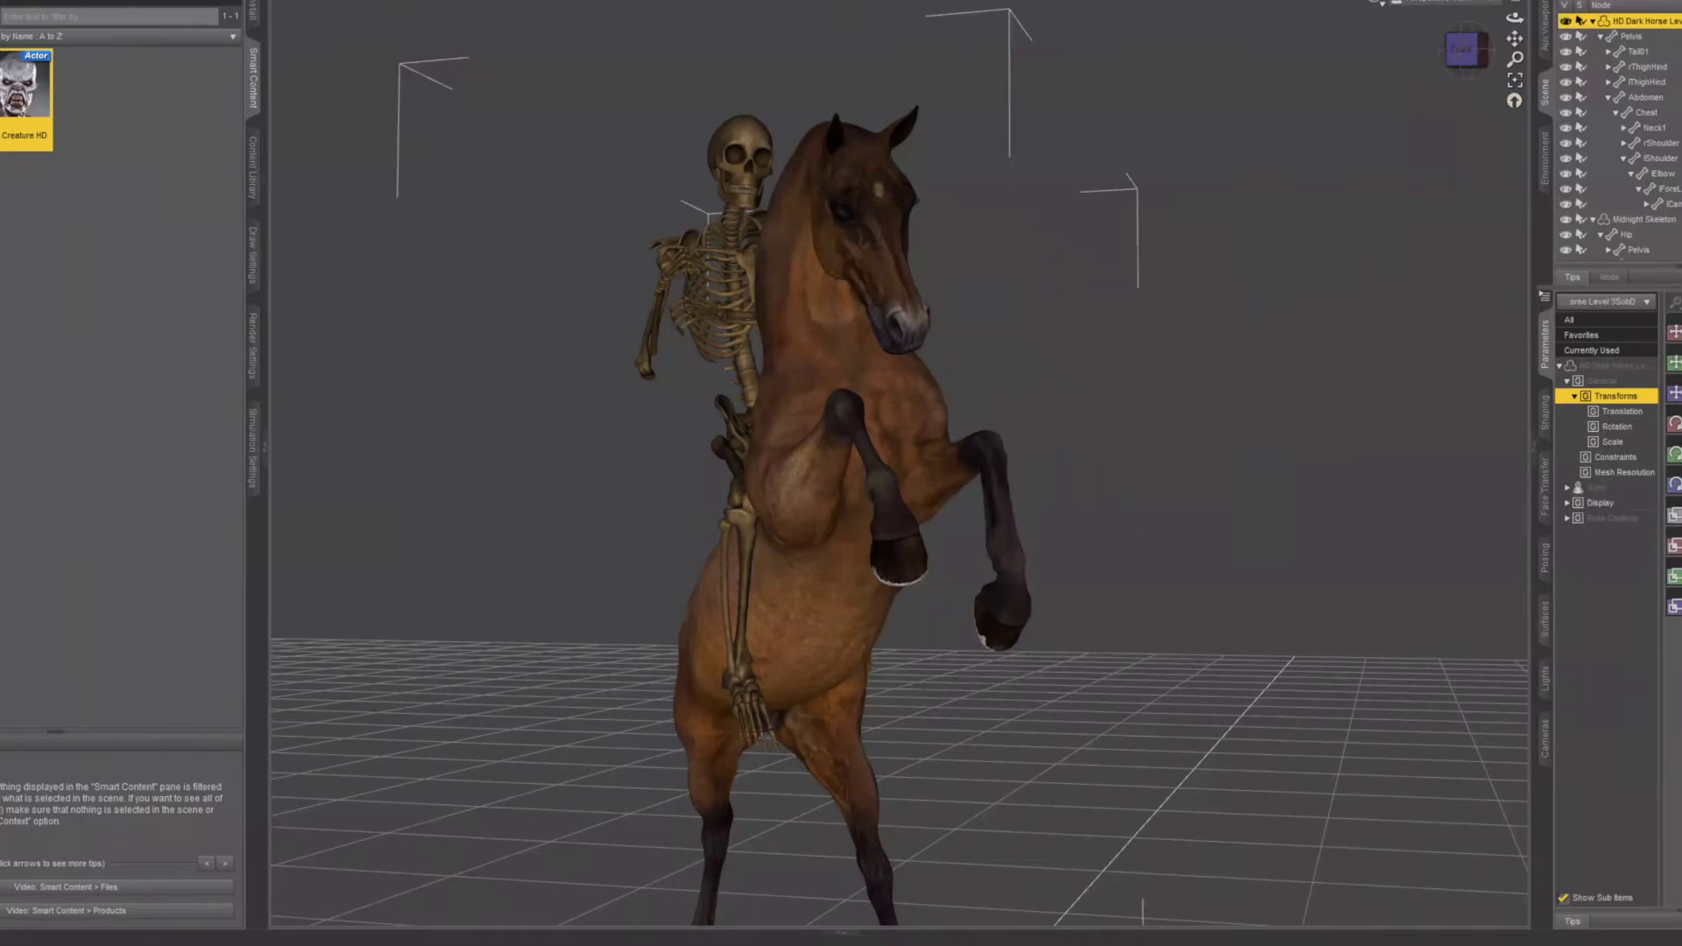
right_click(3, 79)
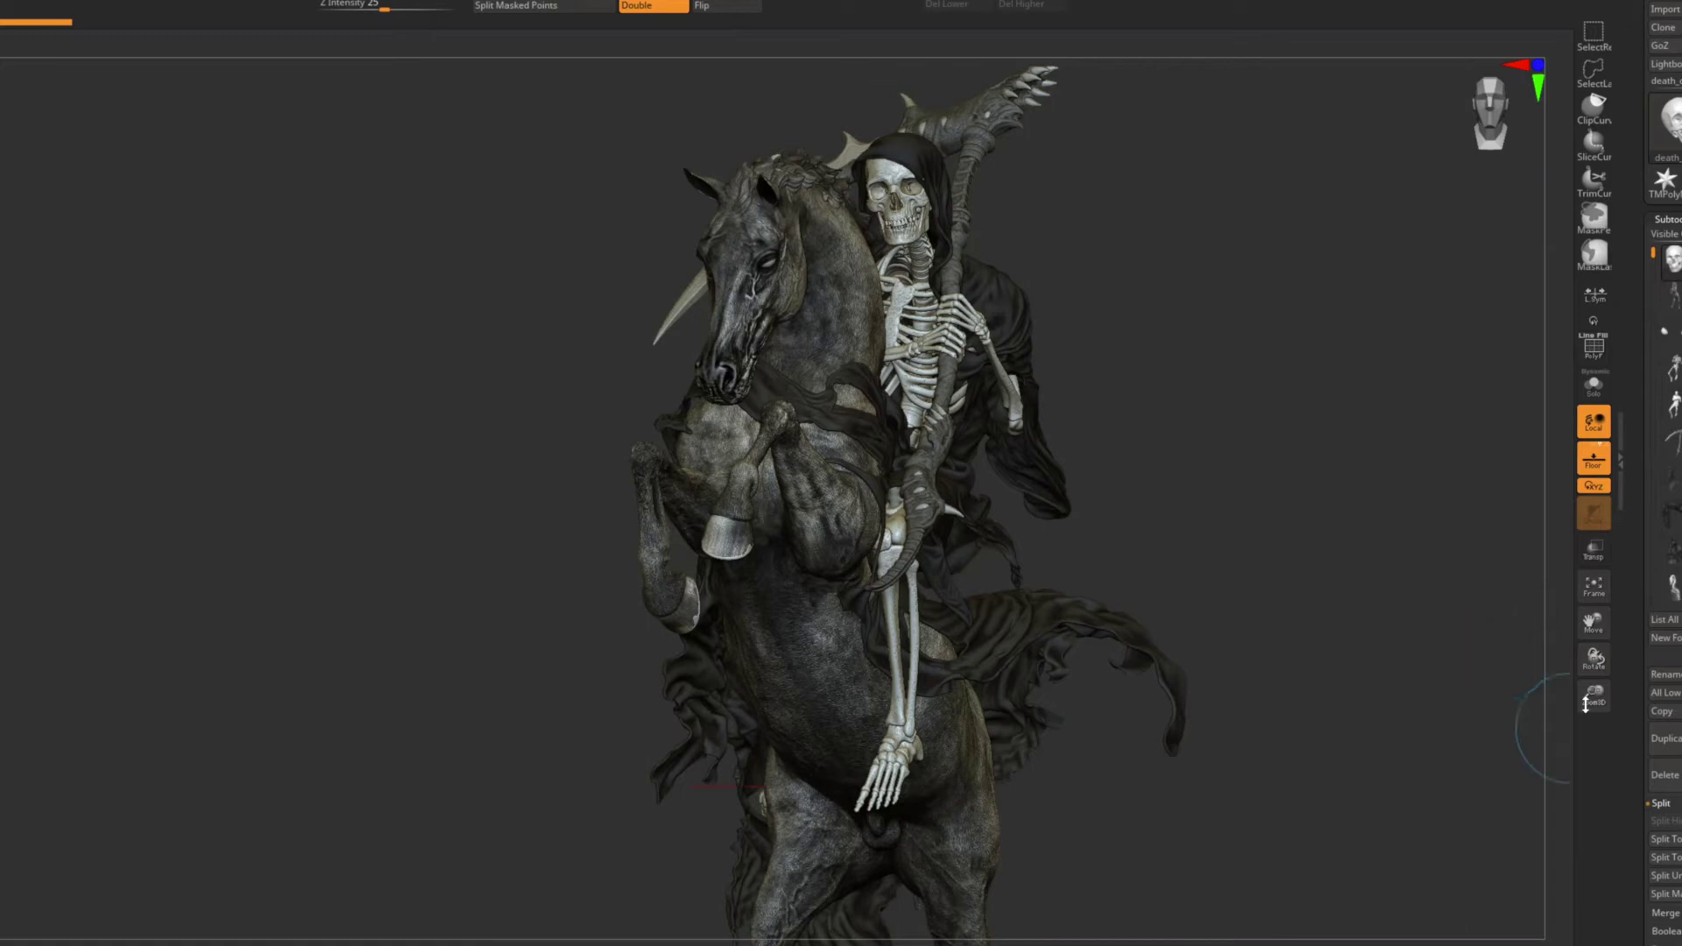
- Switch to ZBrush and isolate the horse subtool of the sculpted Death rider model
left_click_drag(1355, 517, 1328, 515)
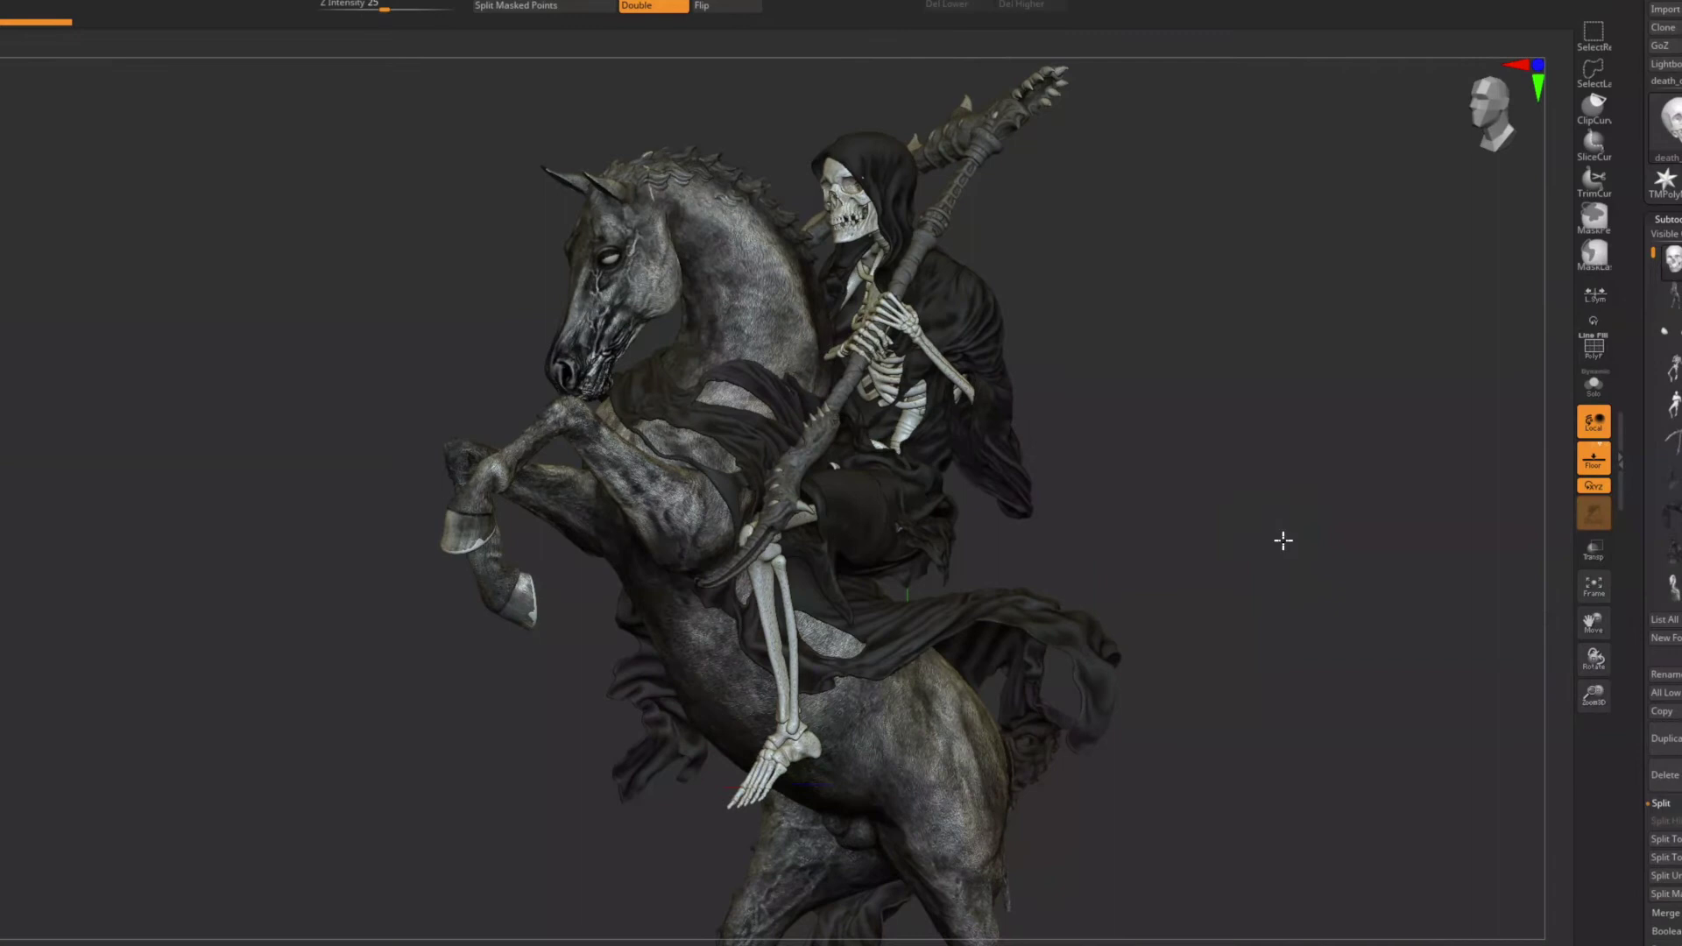
mouse_move(1283, 541)
left_mouse_down()
mouse_move(1304, 530)
mouse_move(1282, 529)
left_mouse_up()
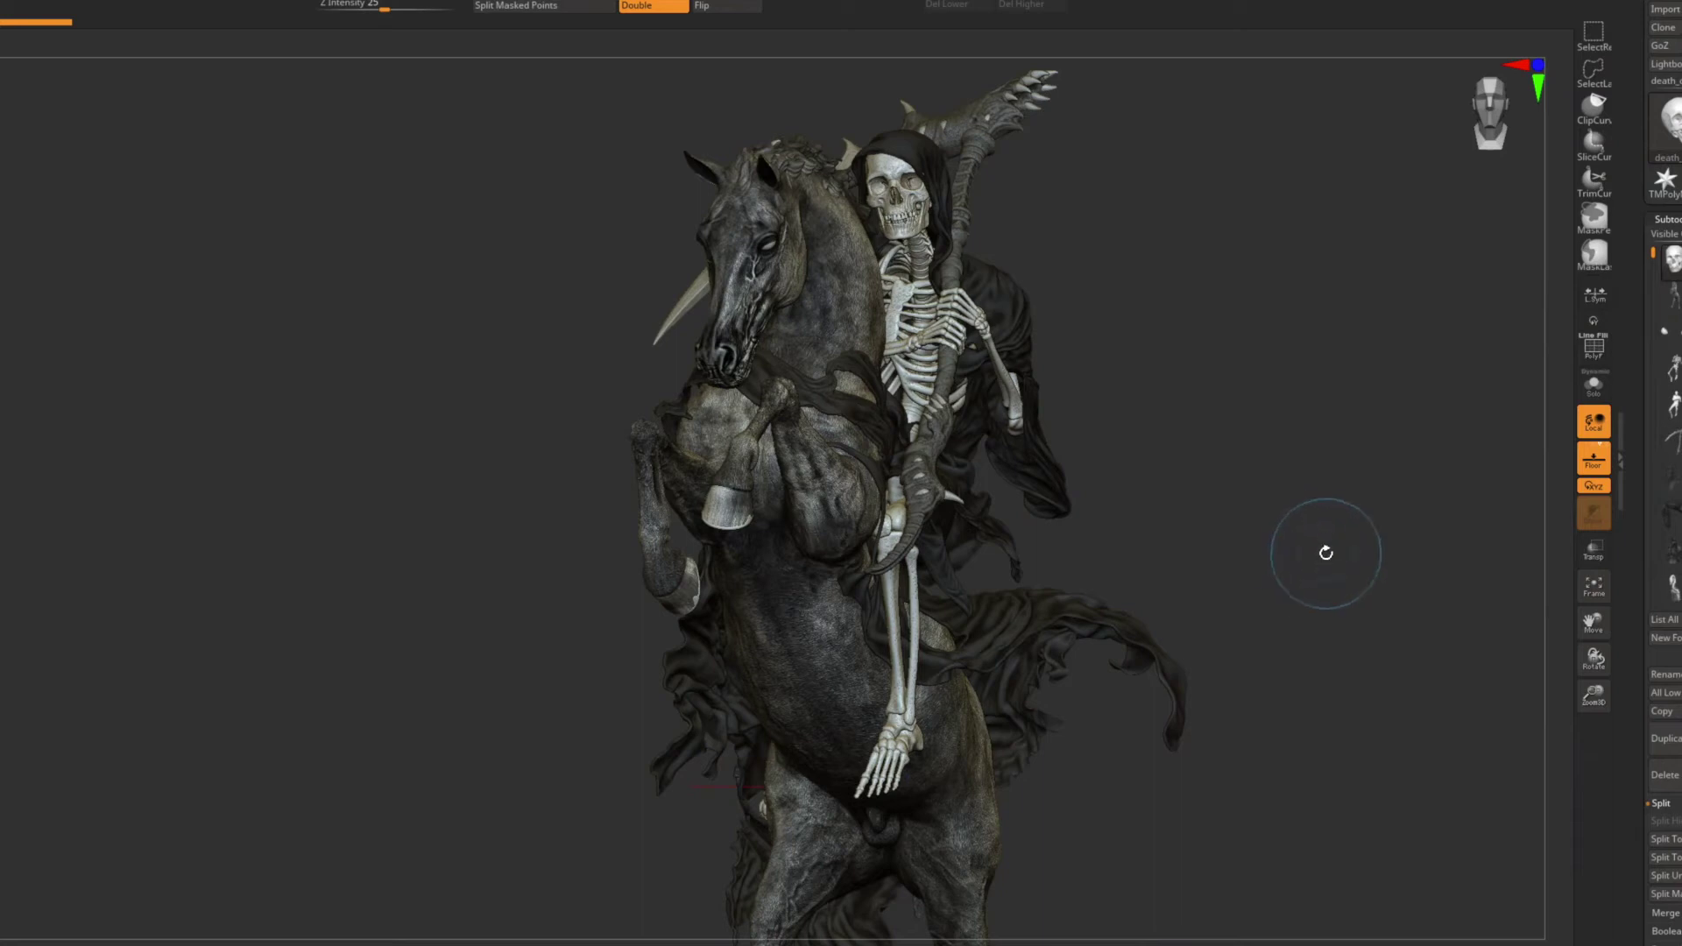
left_click_drag(1314, 552, 1303, 550)
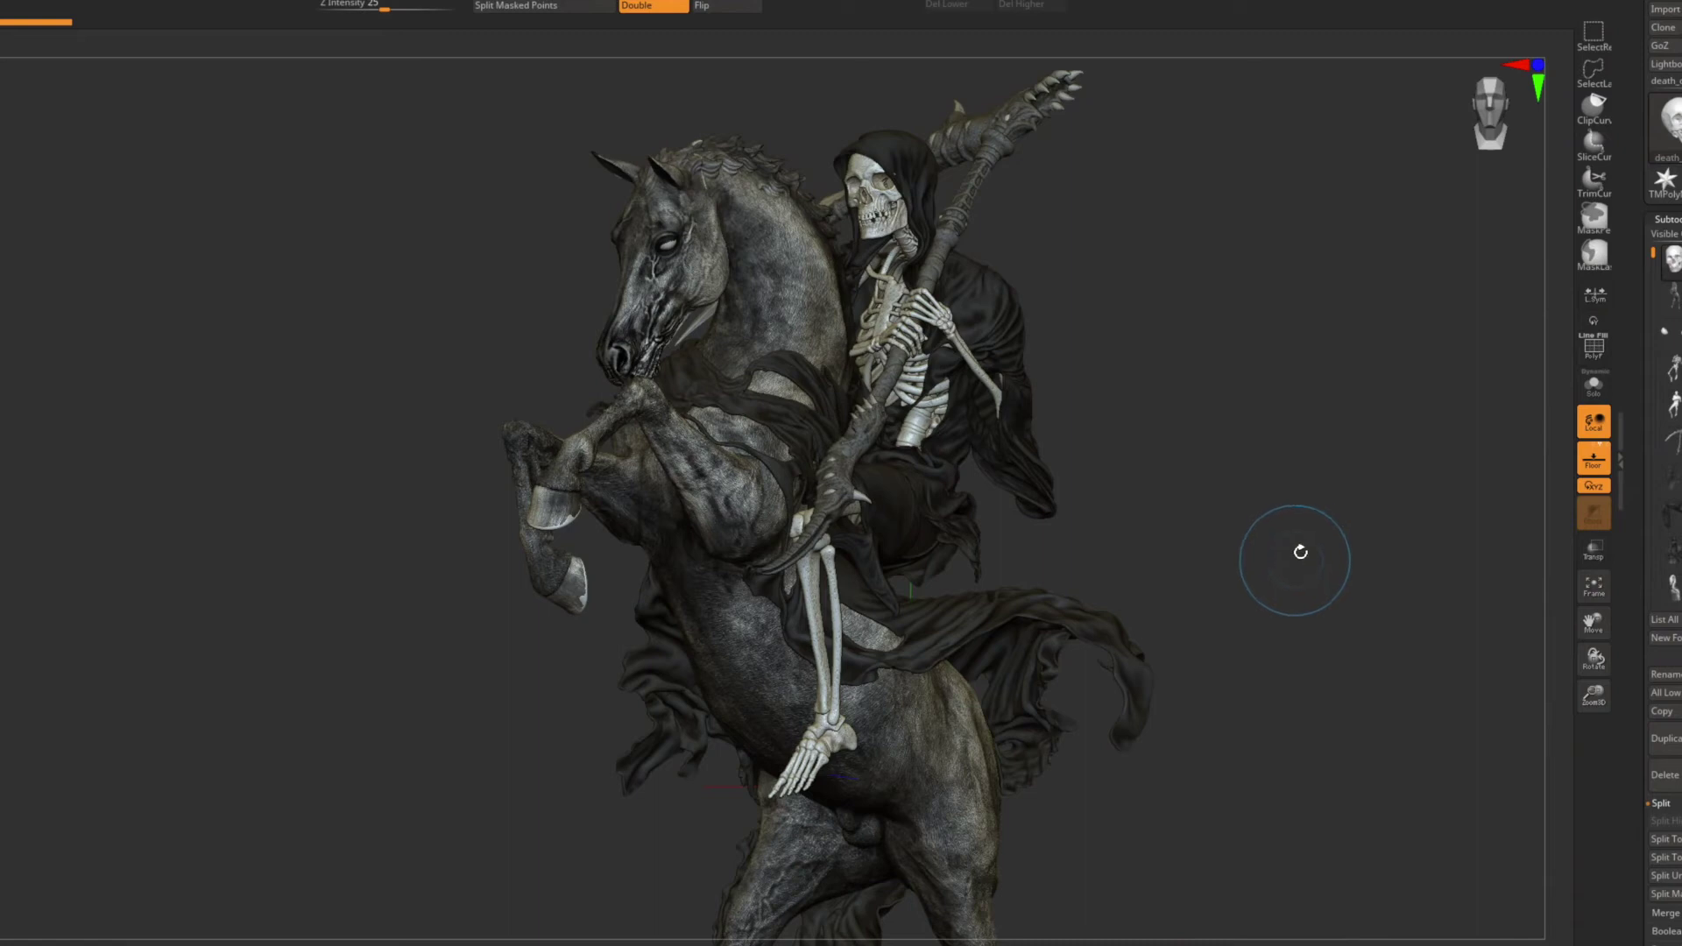
left_click_drag(1288, 425, 1340, 408)
left_click(1678, 261, "shift")
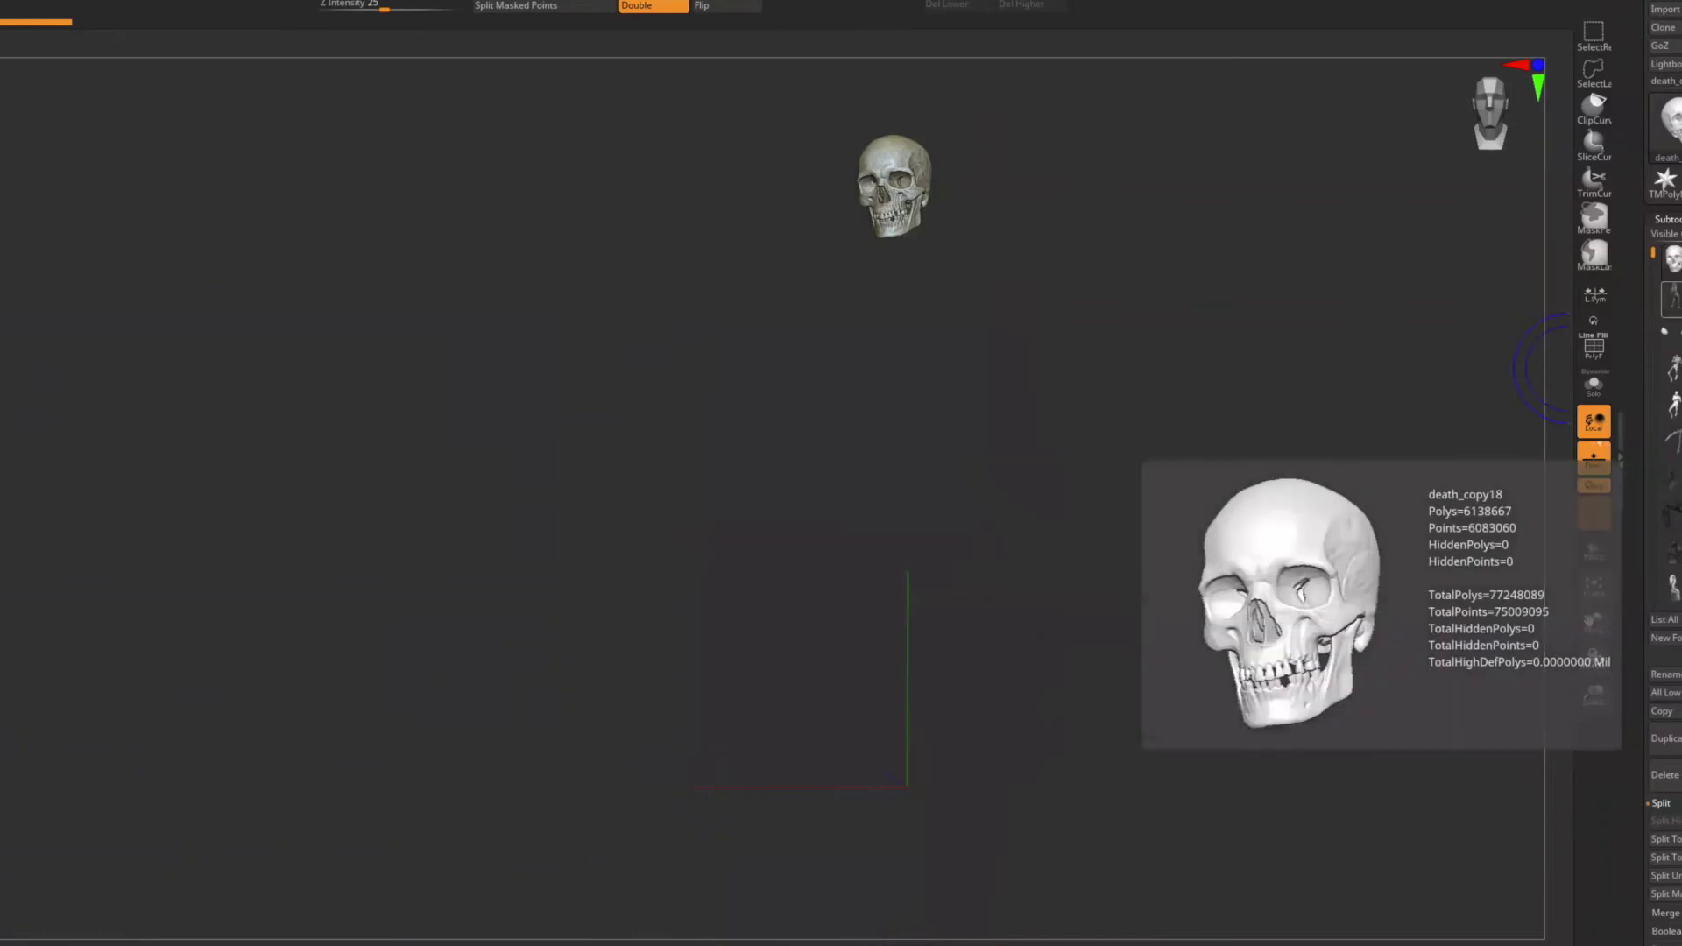
left_click(1670, 298)
left_click_drag(1343, 425, 1373, 428)
left_click_drag(1377, 563, 1402, 560)
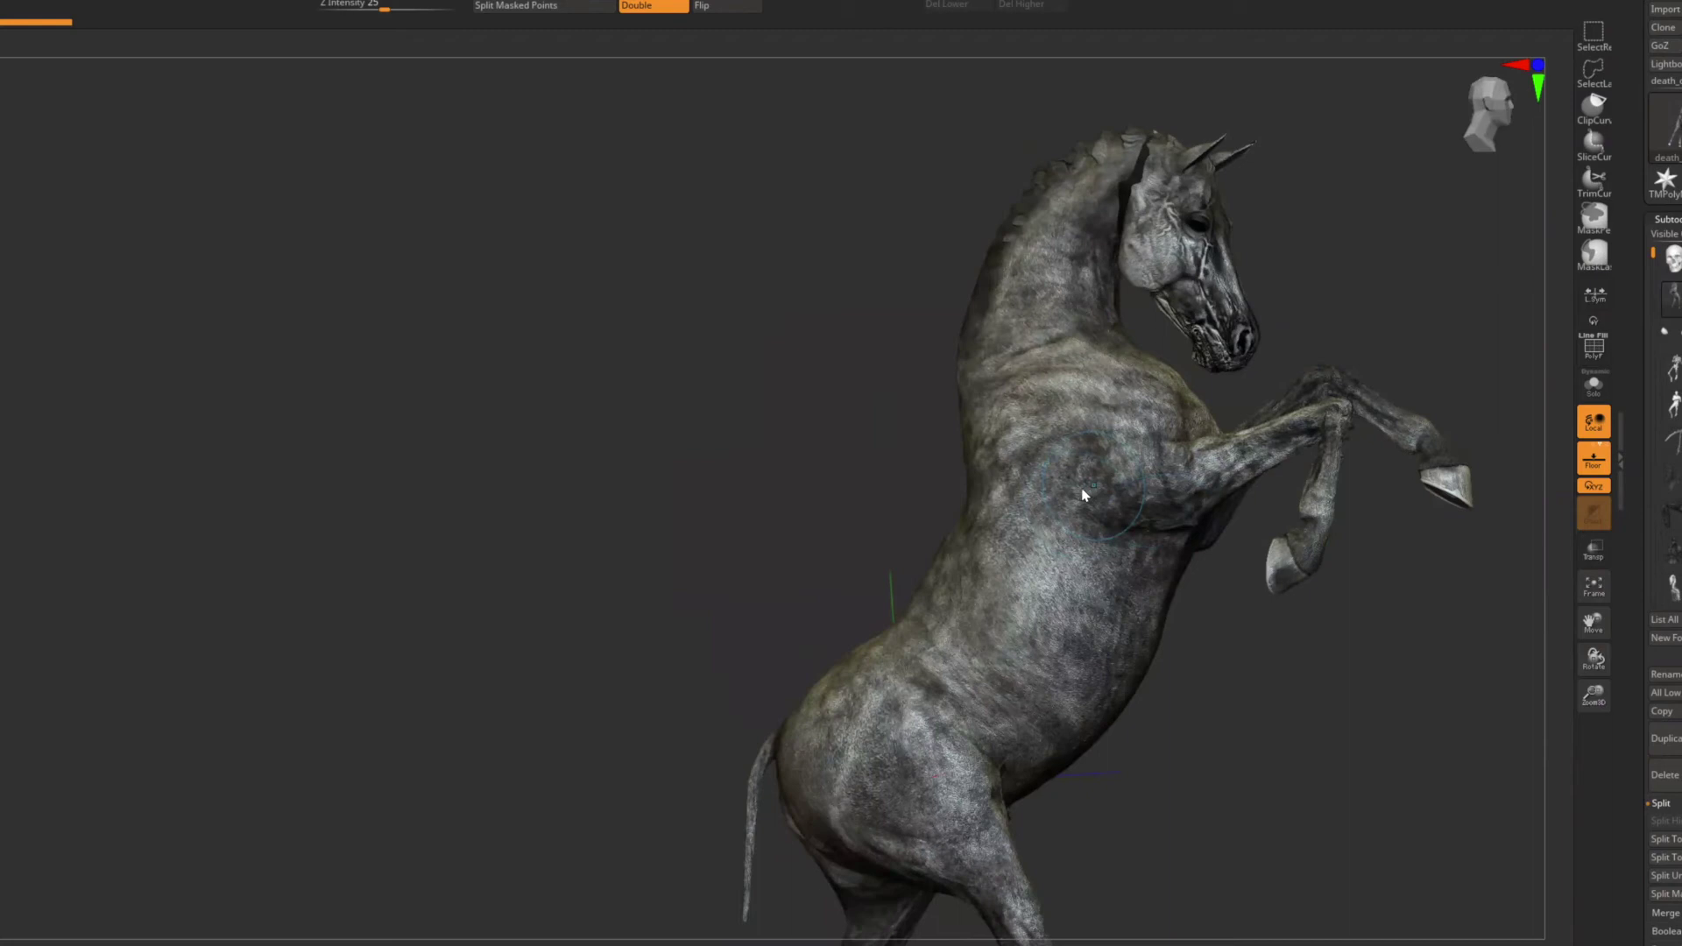
- Switch to the Move brush with a Z Intensity of 51 for reshaping the horse
key("b")
key("m")
key("v")
key("space")
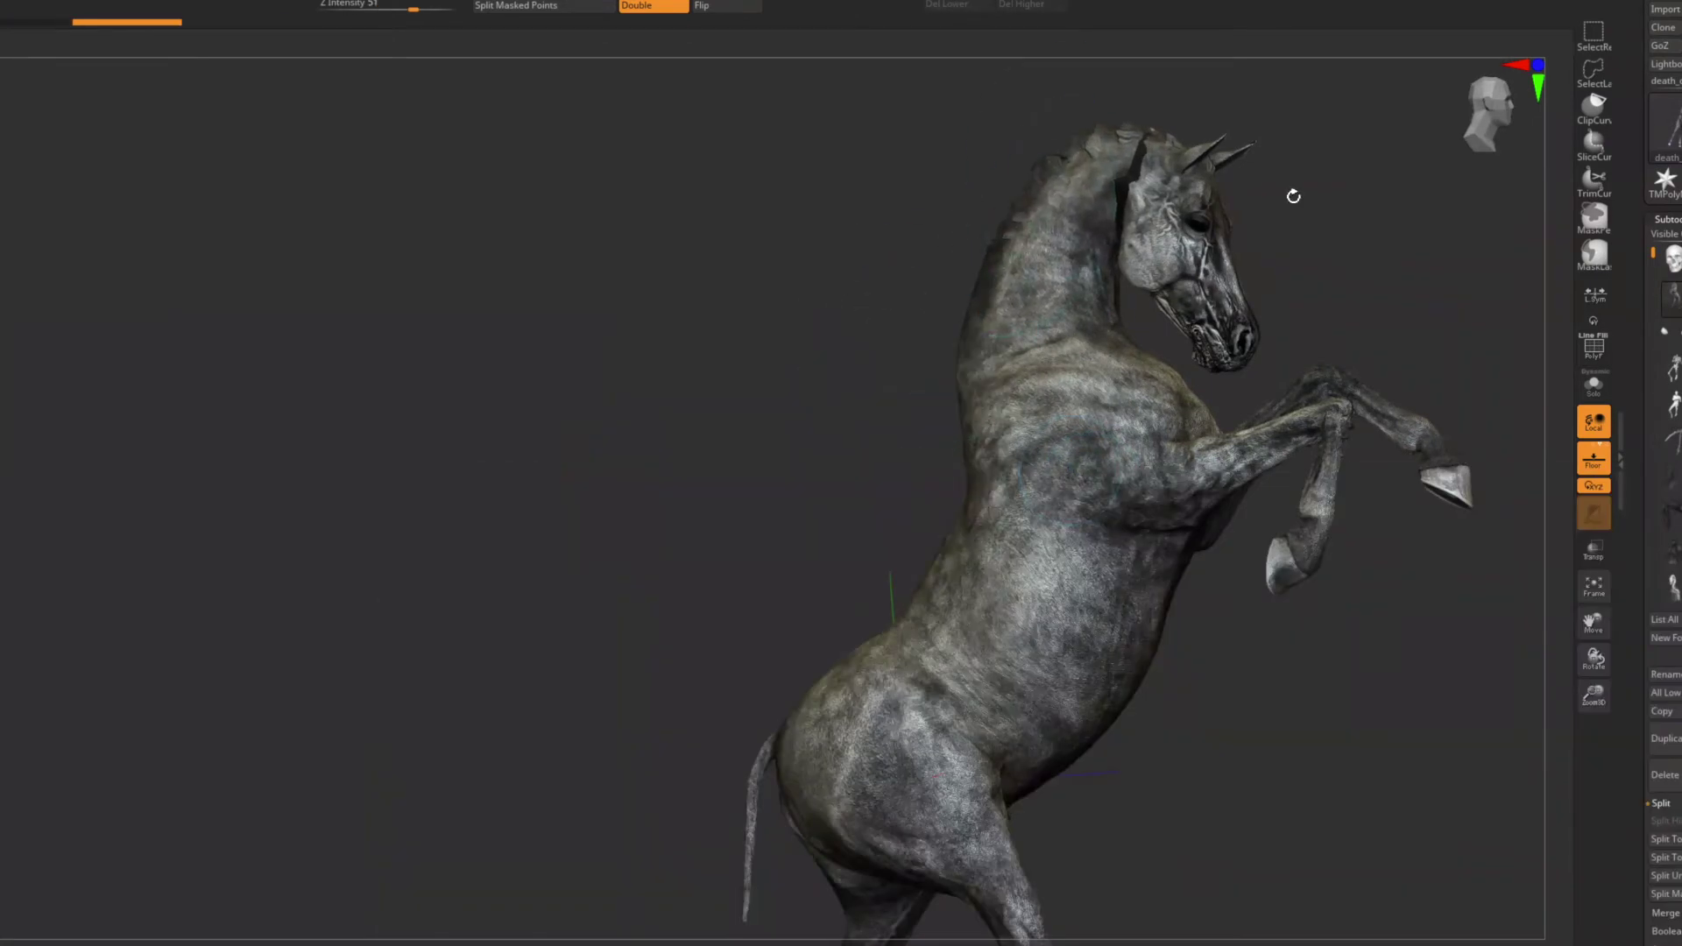
left_click_drag(1296, 195, 1231, 241)
- Try deforming the horse's neck and shoulder area with the ClothPinch brush, then undo the strokes
key("b")
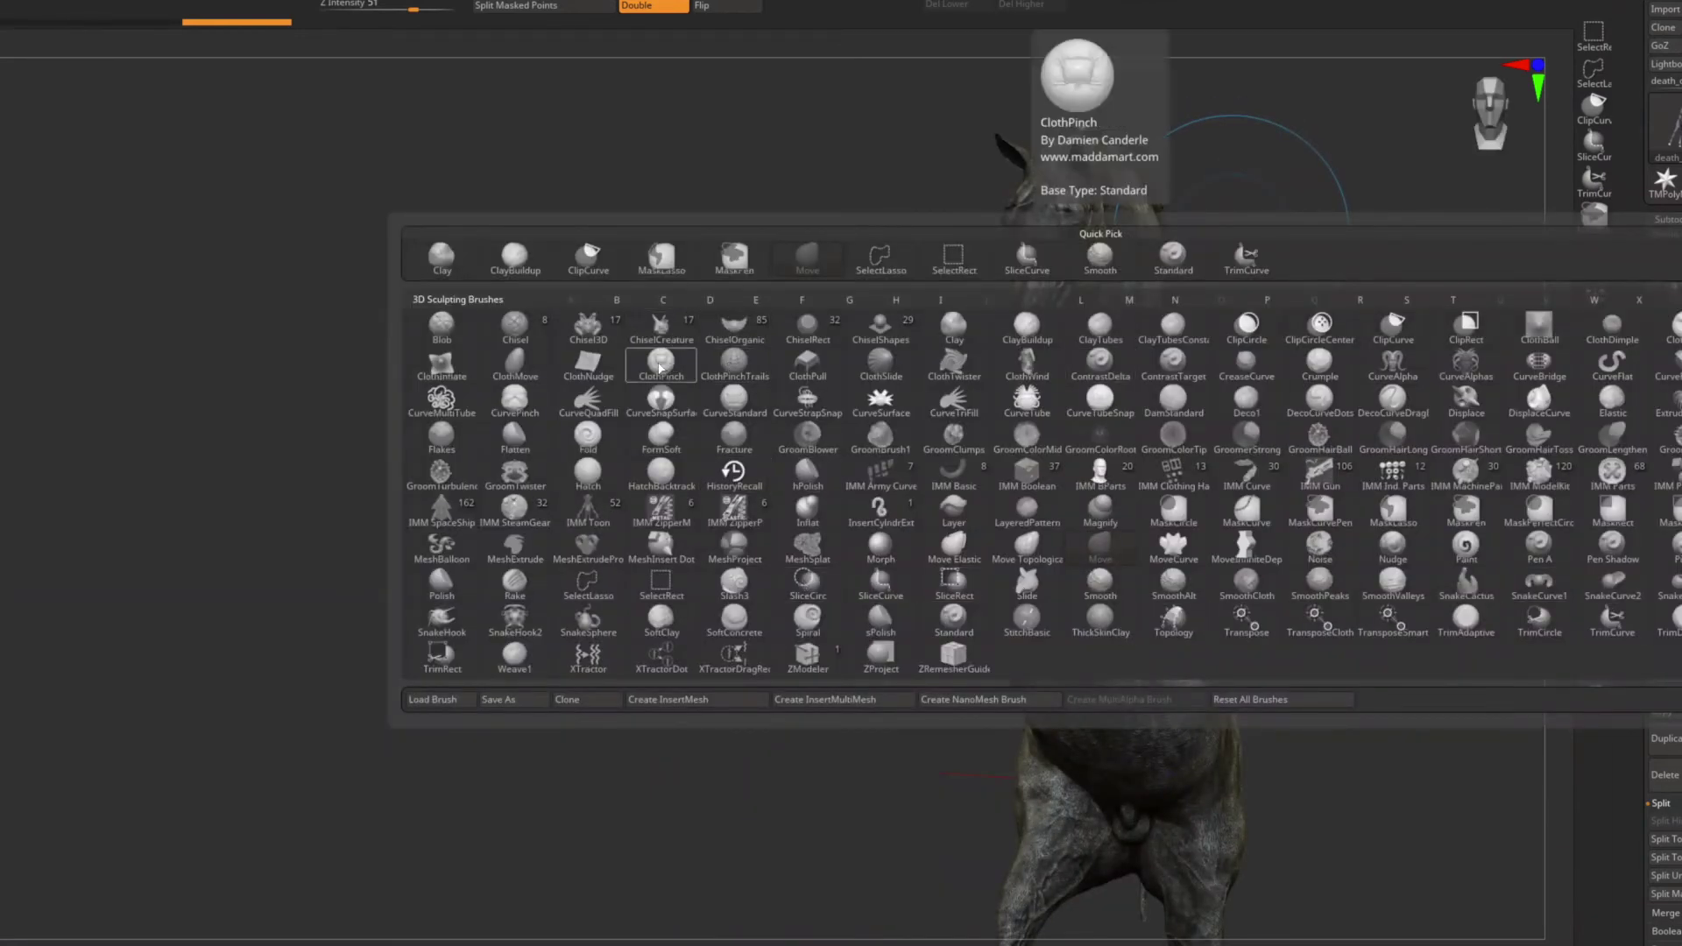
left_click(659, 367)
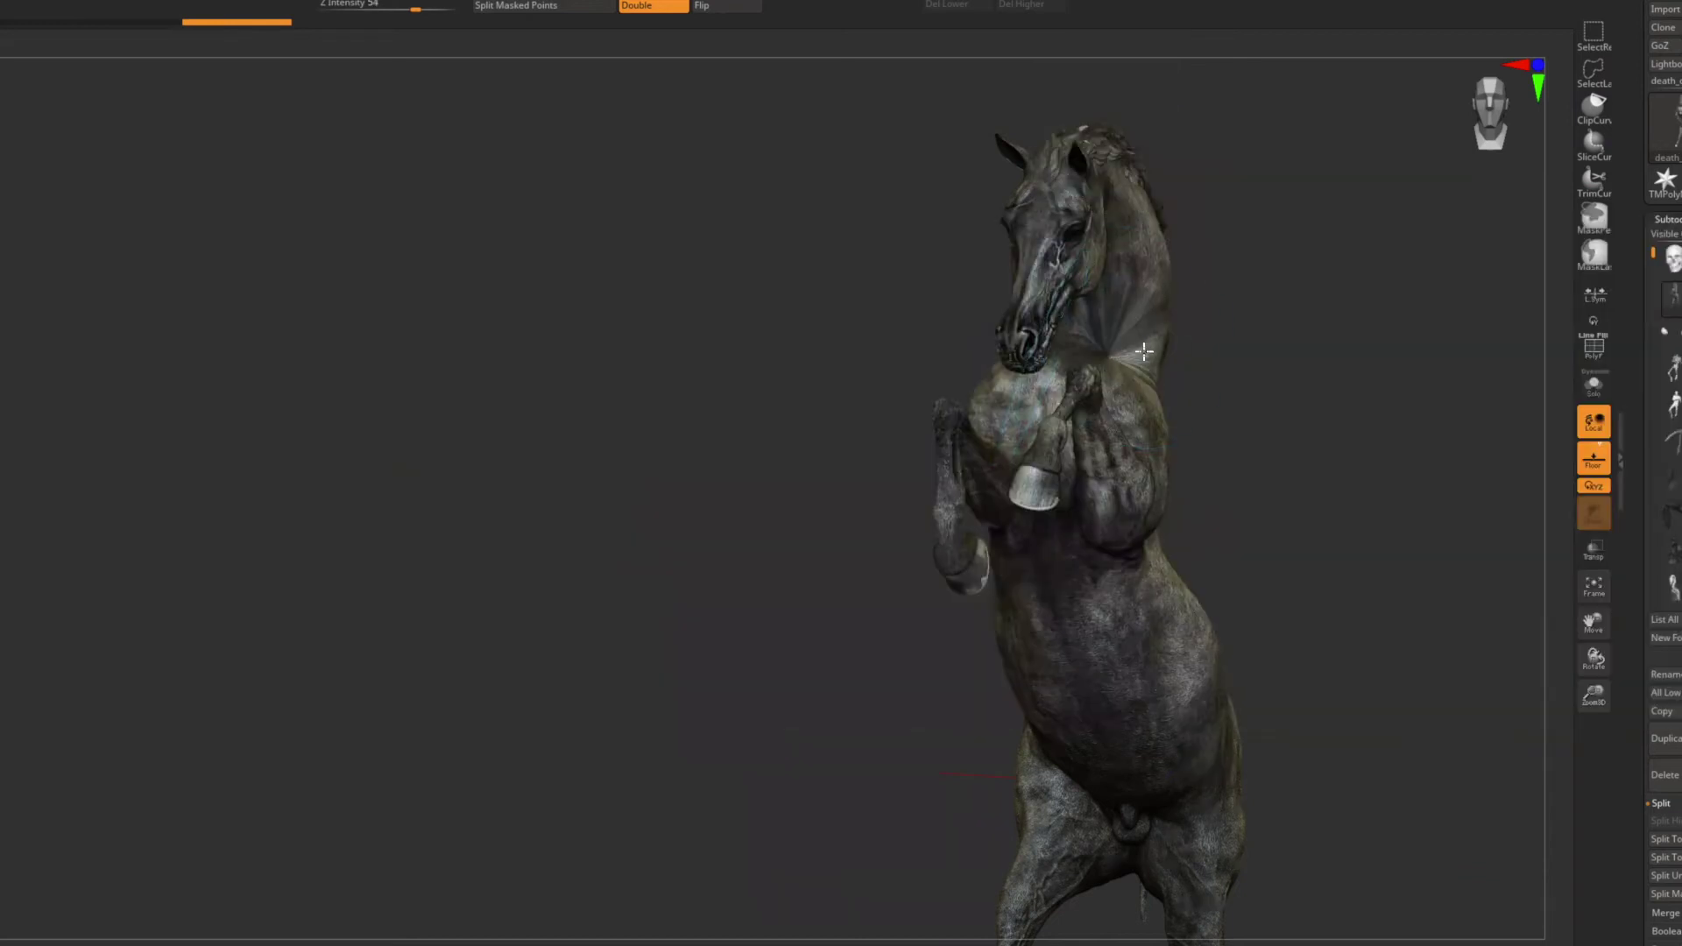
left_click_drag(1123, 416, 1146, 424)
left_click_drag(1299, 429, 1217, 419)
left_click(1203, 444)
key("ctrl+z")
key("ctrl+z")
mouse_move(784, 383)
left_mouse_down()
mouse_move(830, 380)
mouse_move(858, 448)
mouse_move(807, 386)
left_mouse_up()
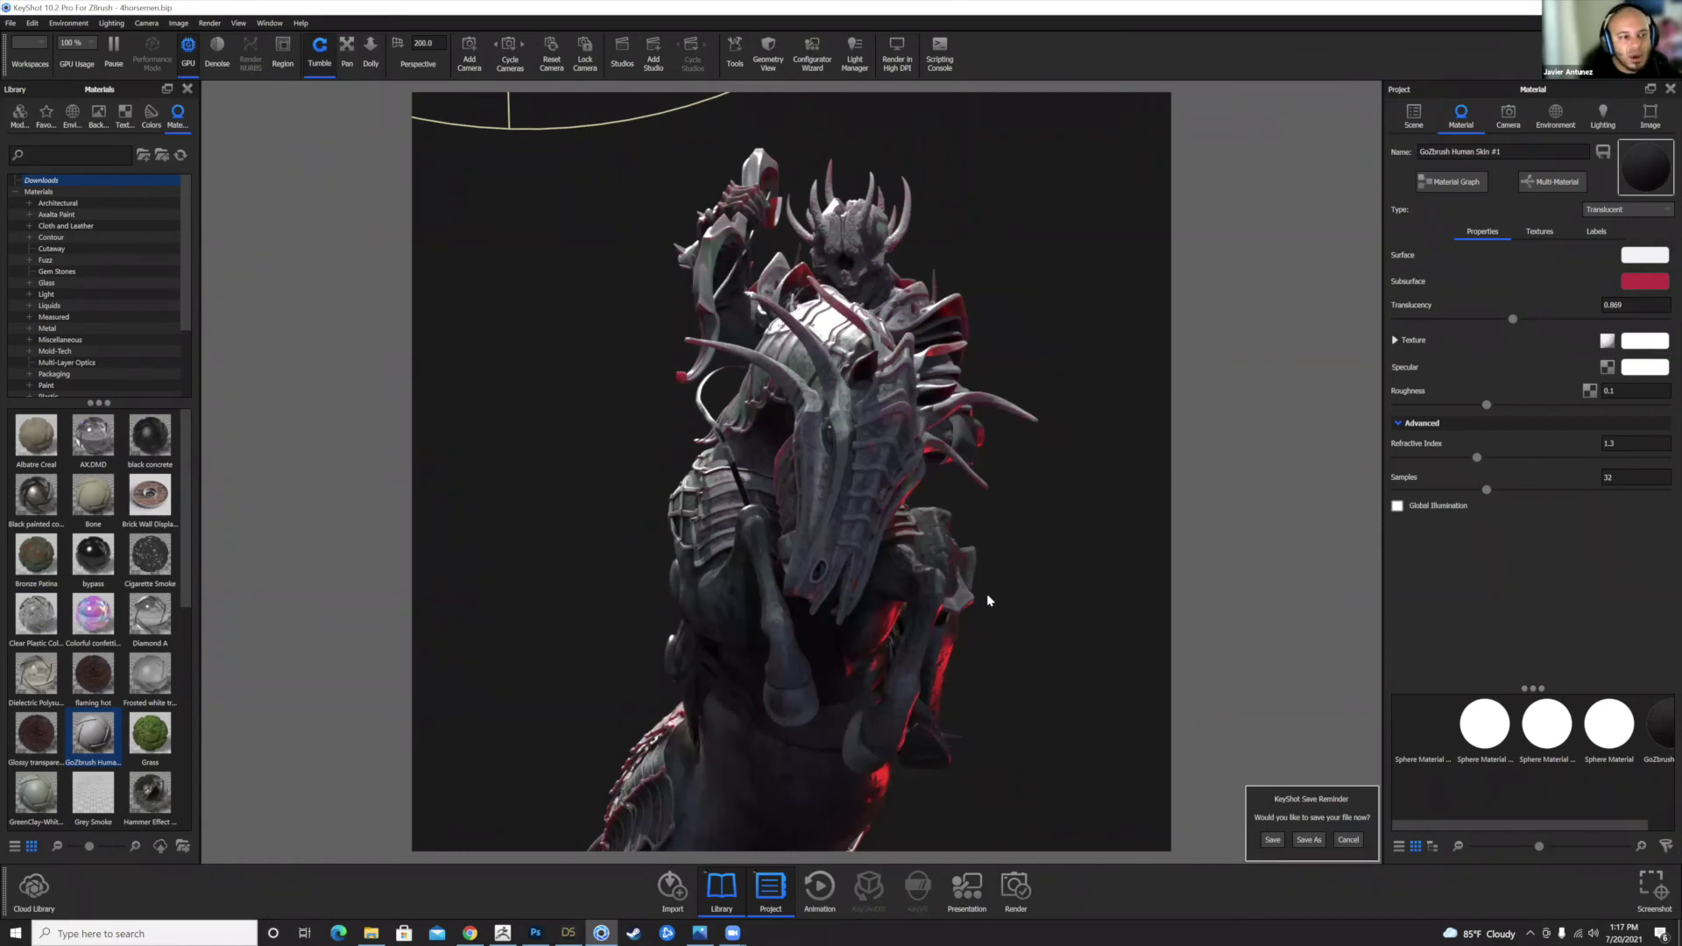
- Switch to KeyShot and examine the horned horseman render from several angles, checking the camera's perspective setting
left_click_drag(987, 600, 921, 609)
left_click_drag(507, 222, 533, 223)
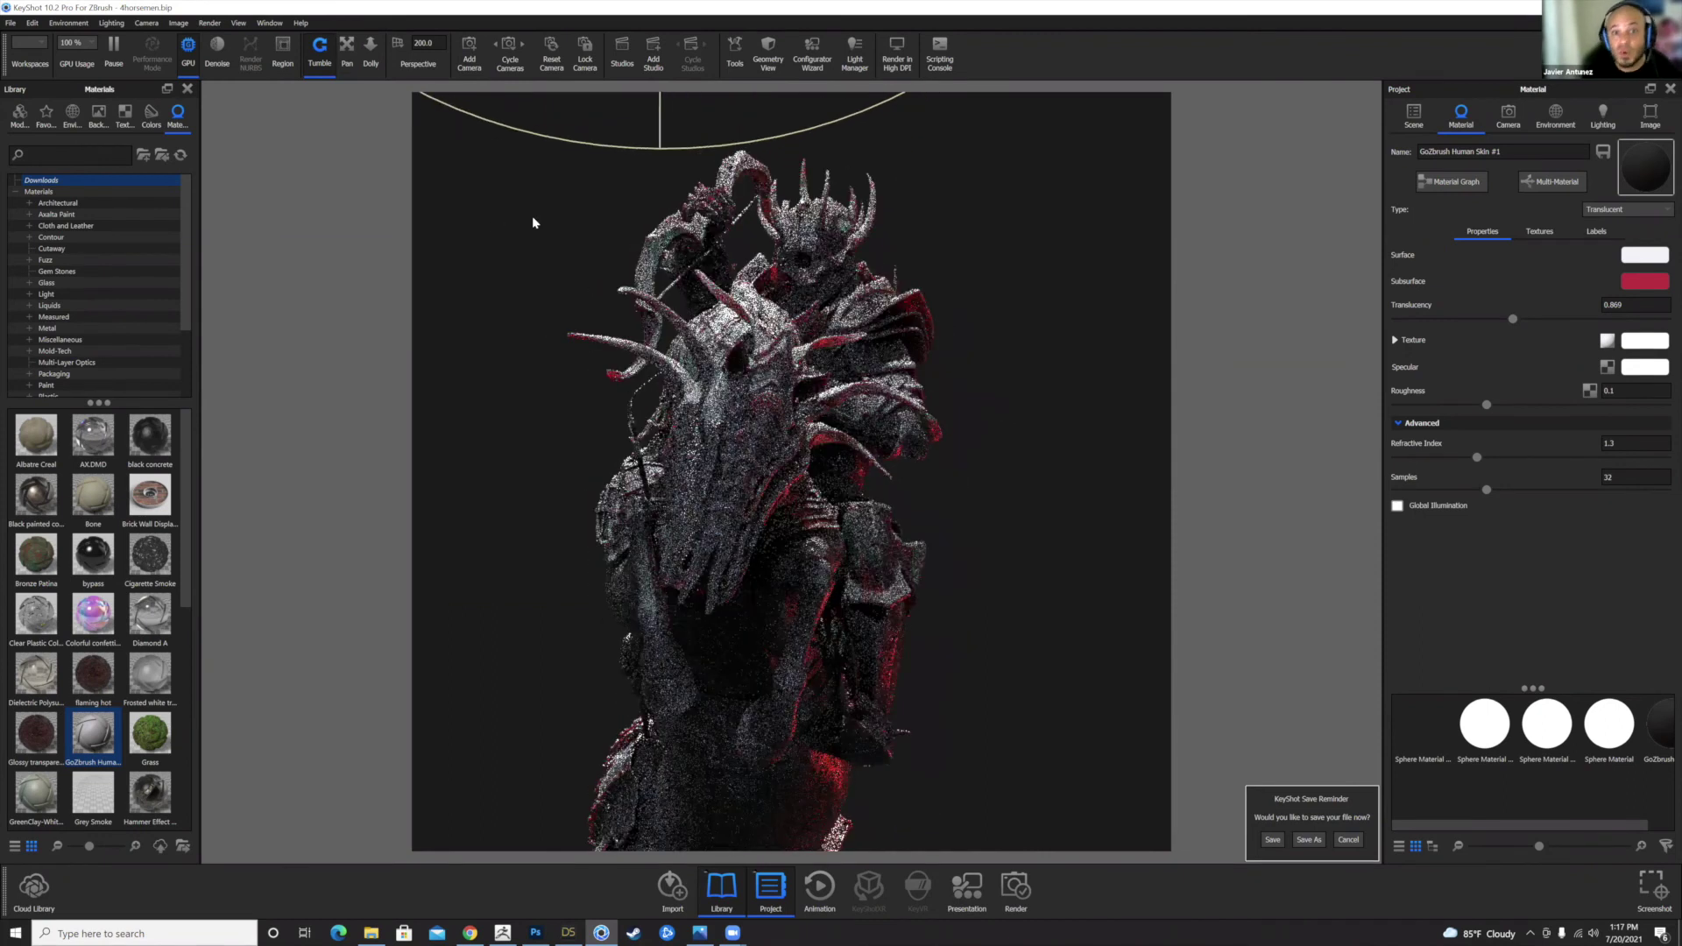
left_click(398, 45)
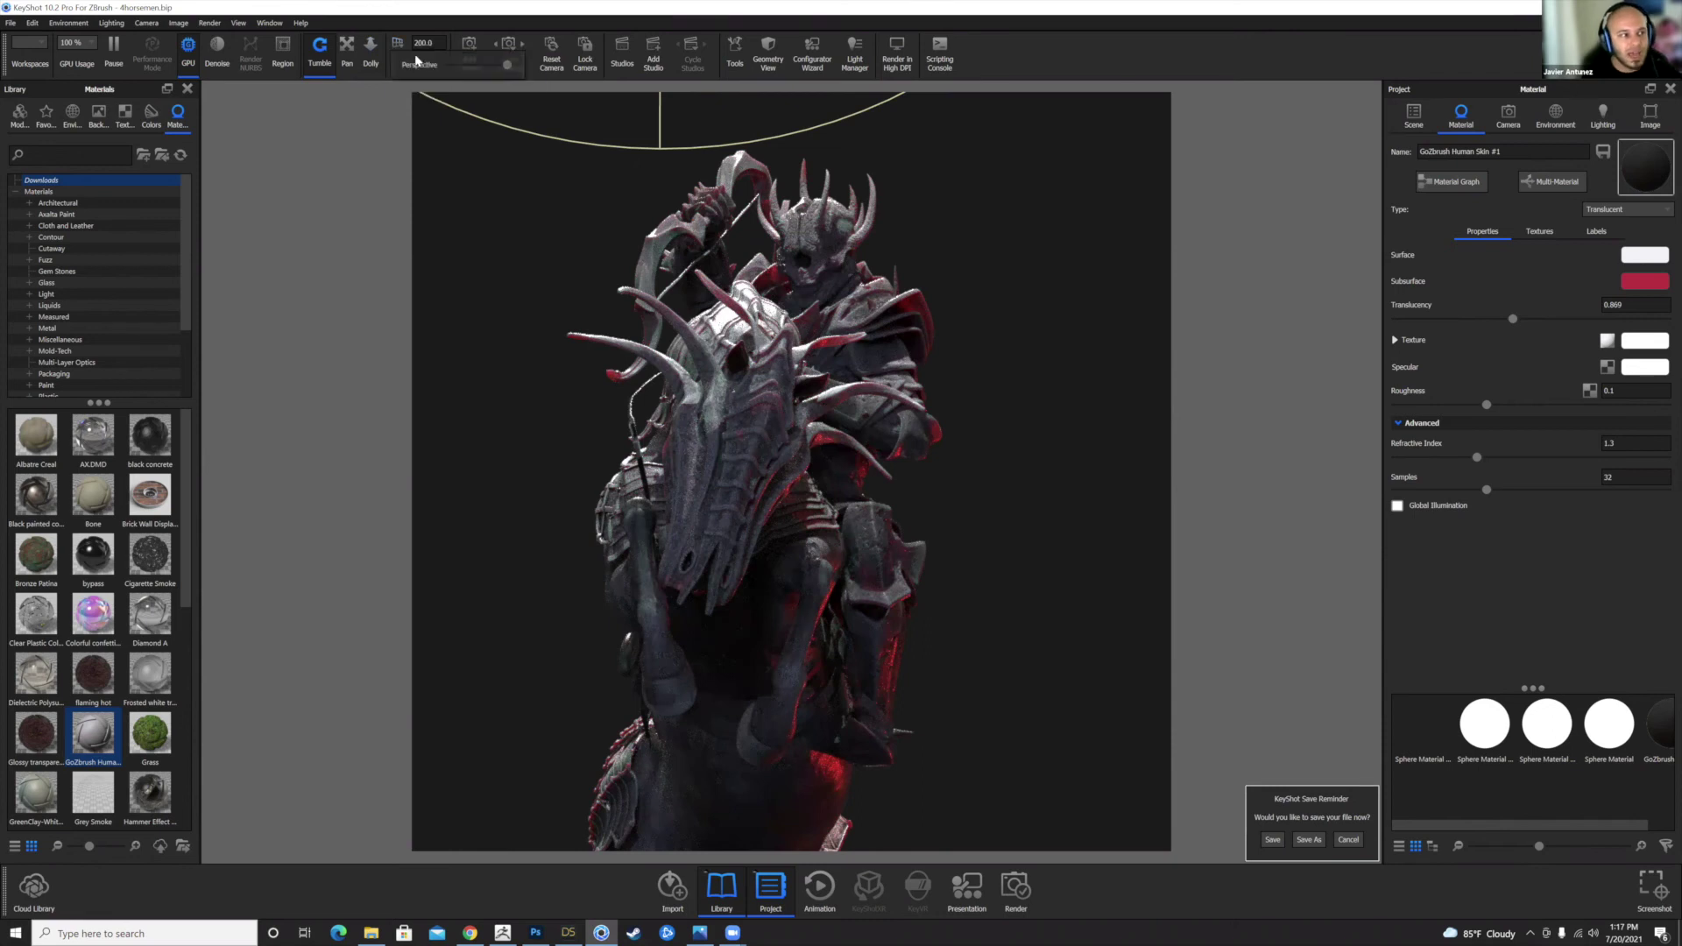
mouse_move(508, 67)
left_mouse_down()
mouse_move(459, 66)
mouse_move(516, 68)
left_mouse_up()
left_click(416, 50)
left_click(406, 40)
left_click_drag(941, 284, 747, 406)
left_click_drag(778, 347, 914, 388)
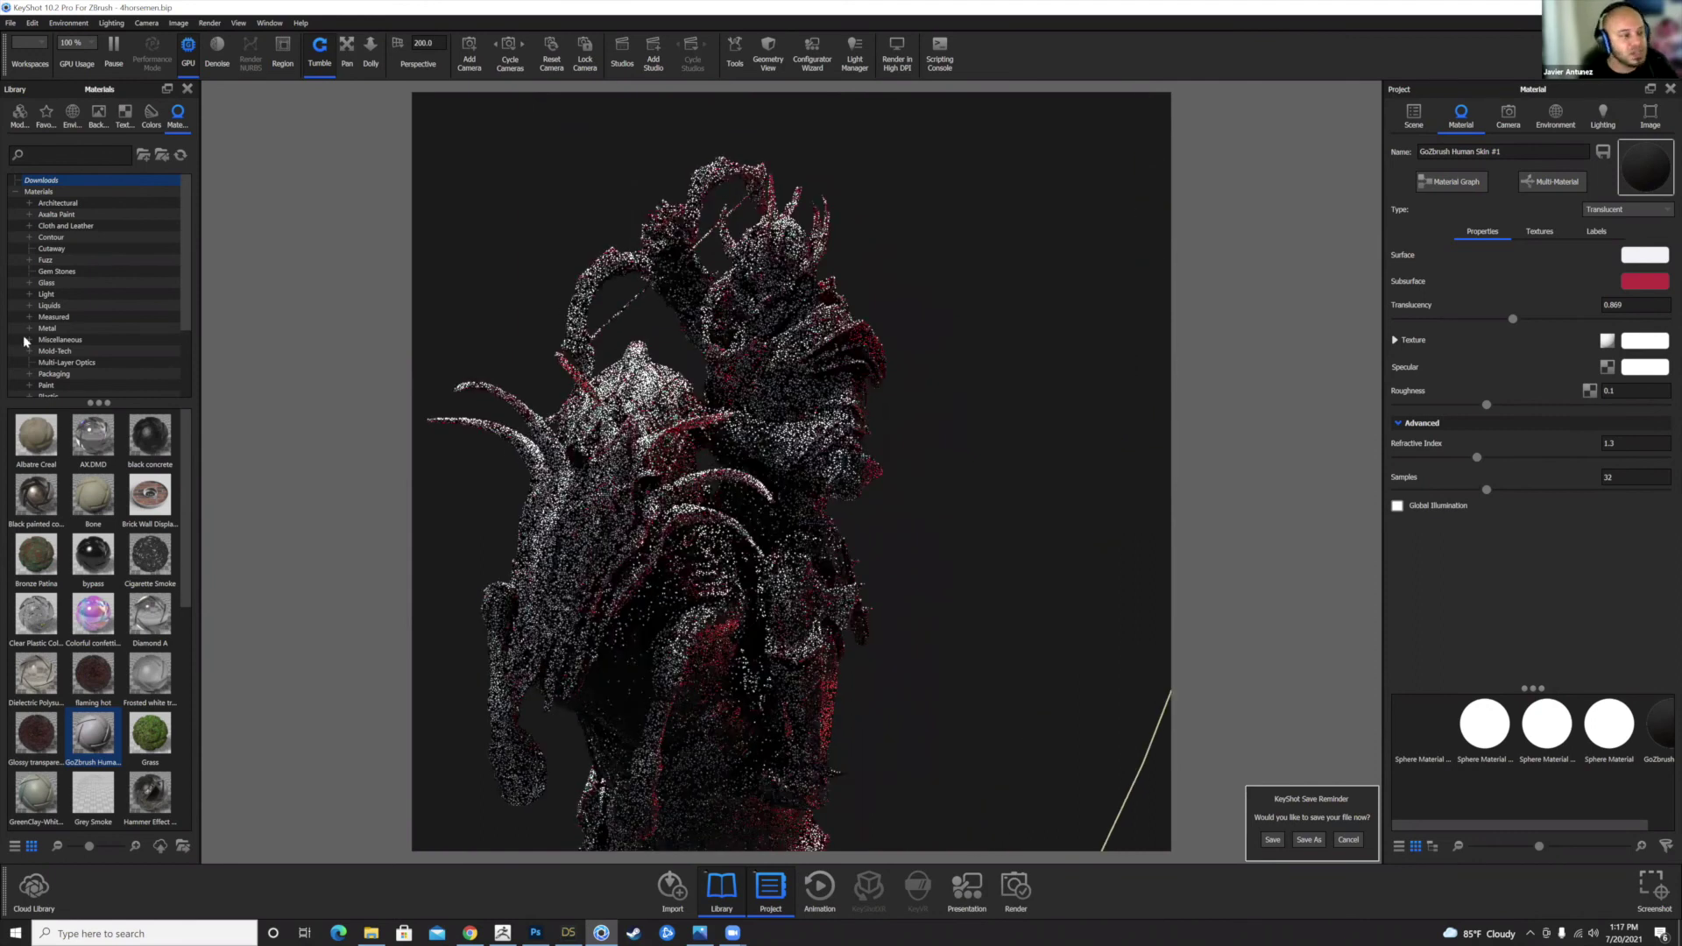
- Apply the Toon Outline Black material from the Toon library to the horned horseman model
scroll(87, 350, "down", 3)
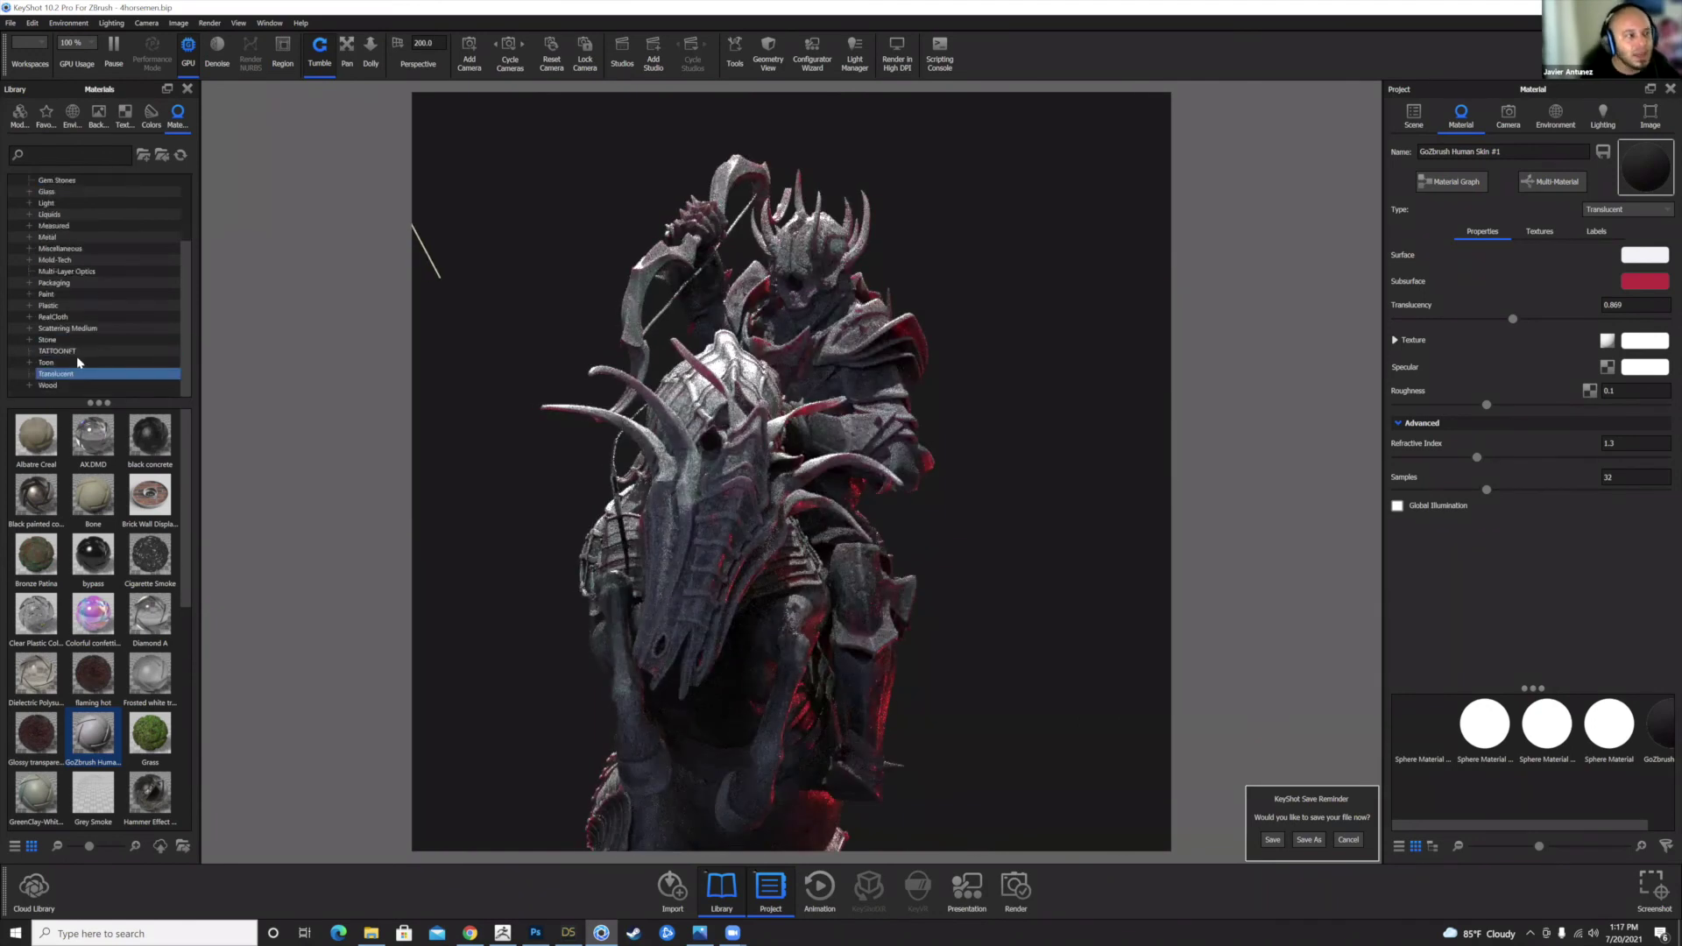
left_click(79, 362)
left_click(144, 505)
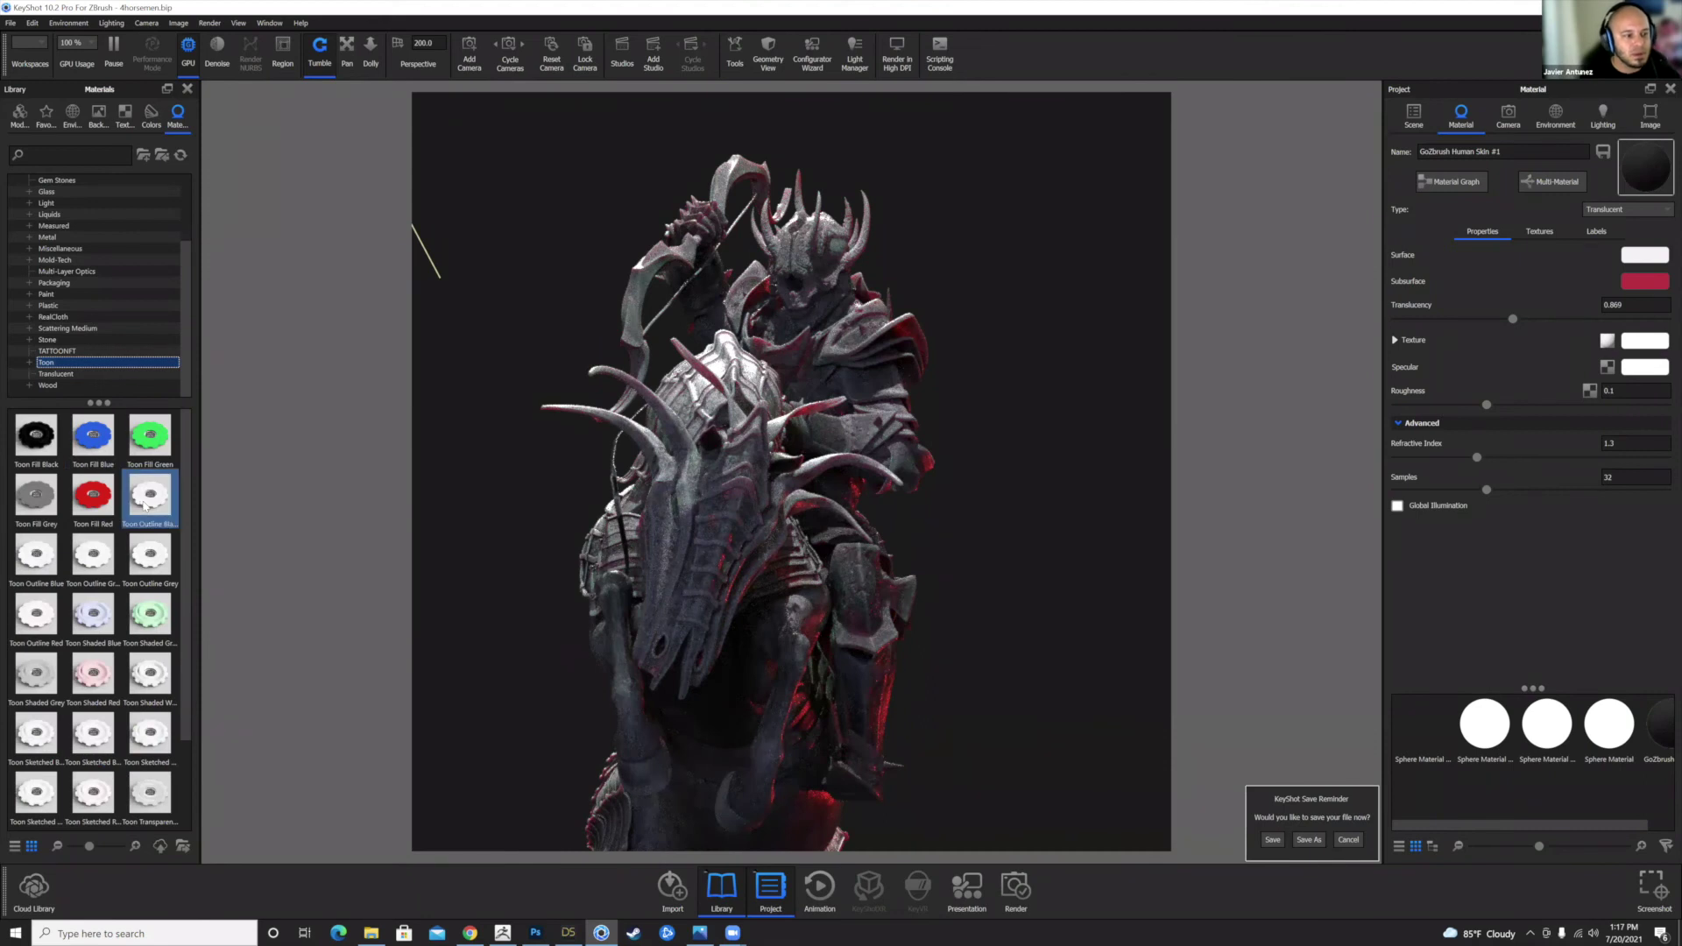
left_click_drag(716, 427, 732, 423)
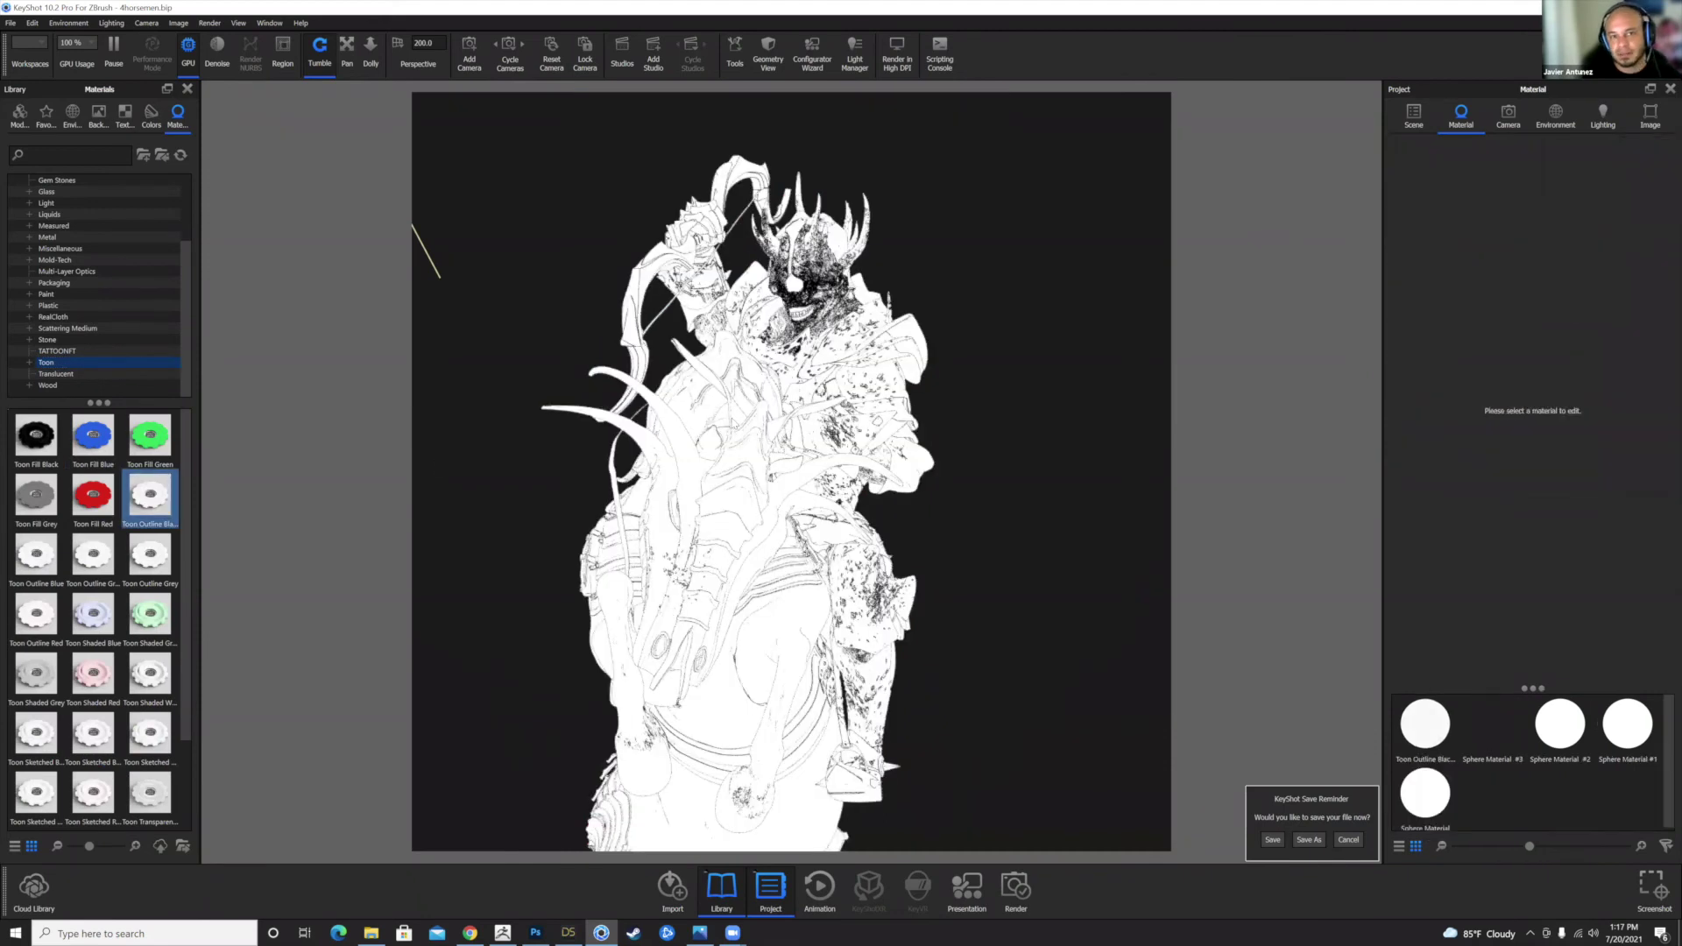
left_click_drag(997, 452, 1077, 444)
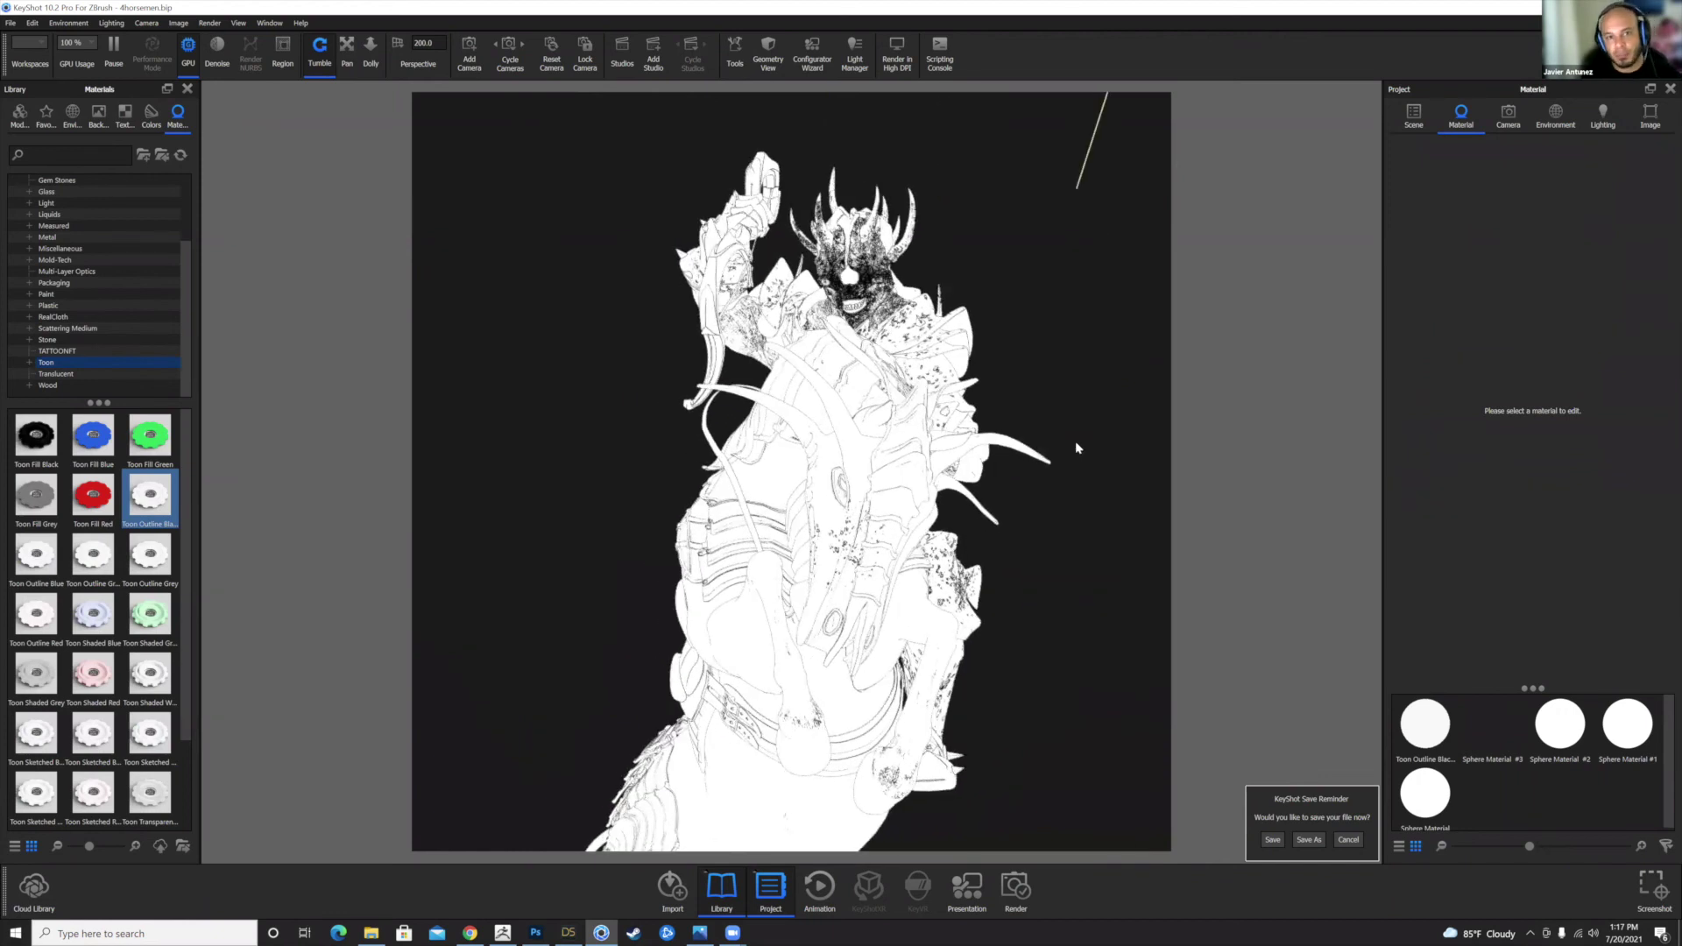
left_click_drag(1088, 378, 1079, 384)
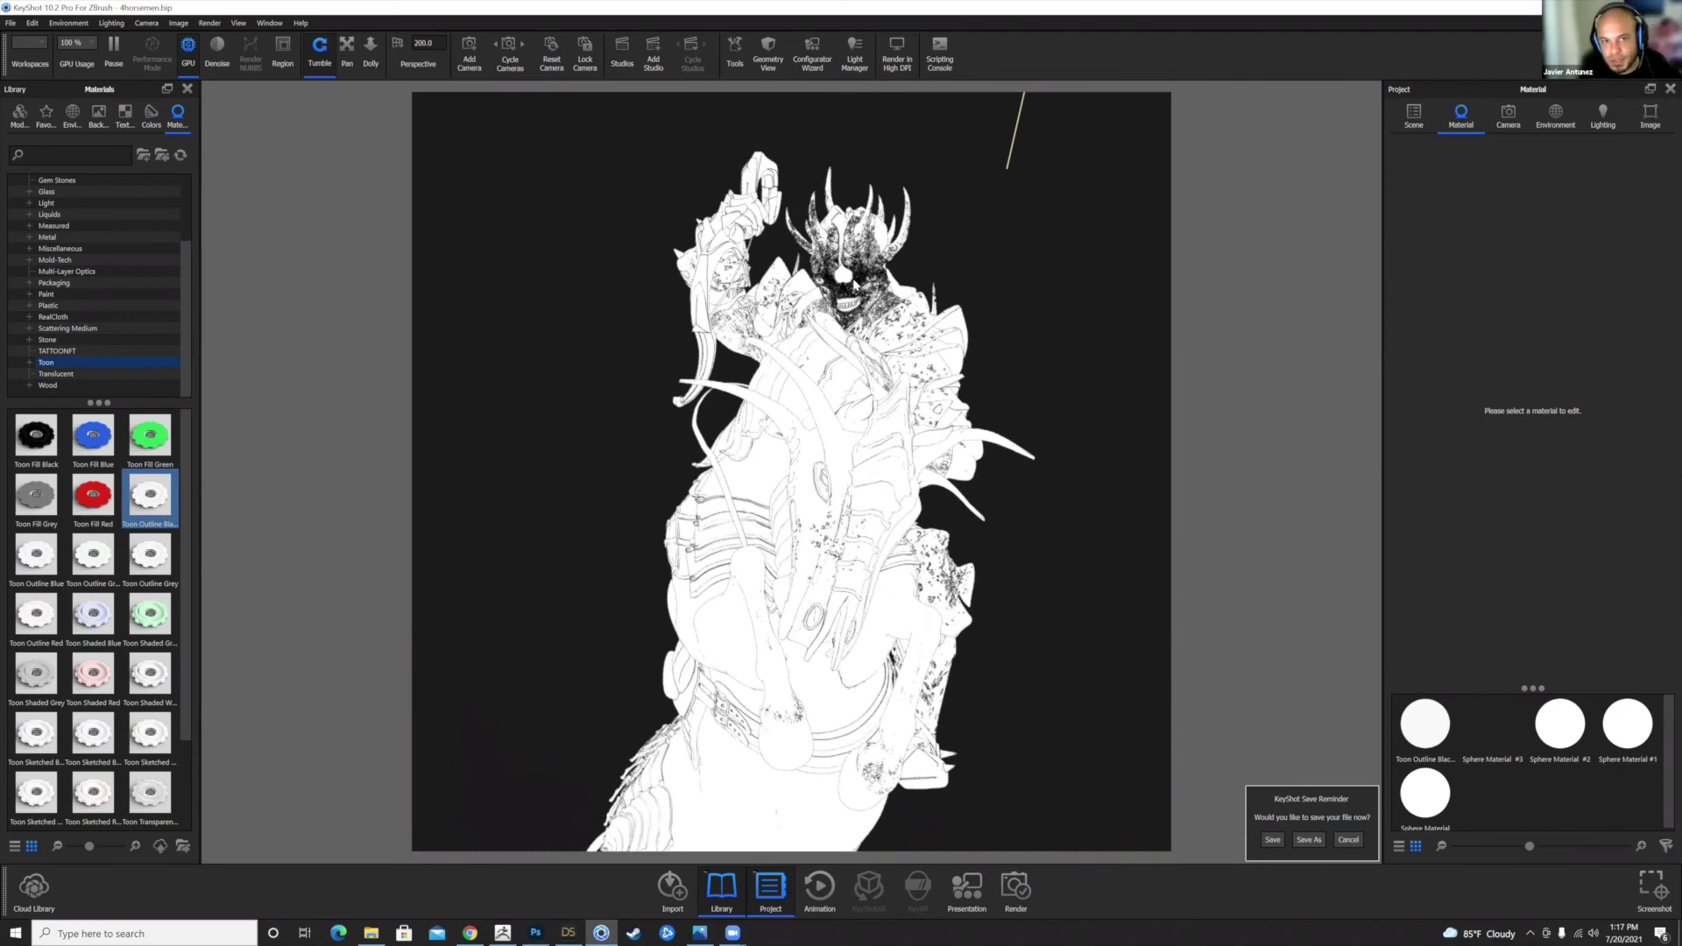
left_click_drag(1024, 317, 973, 331)
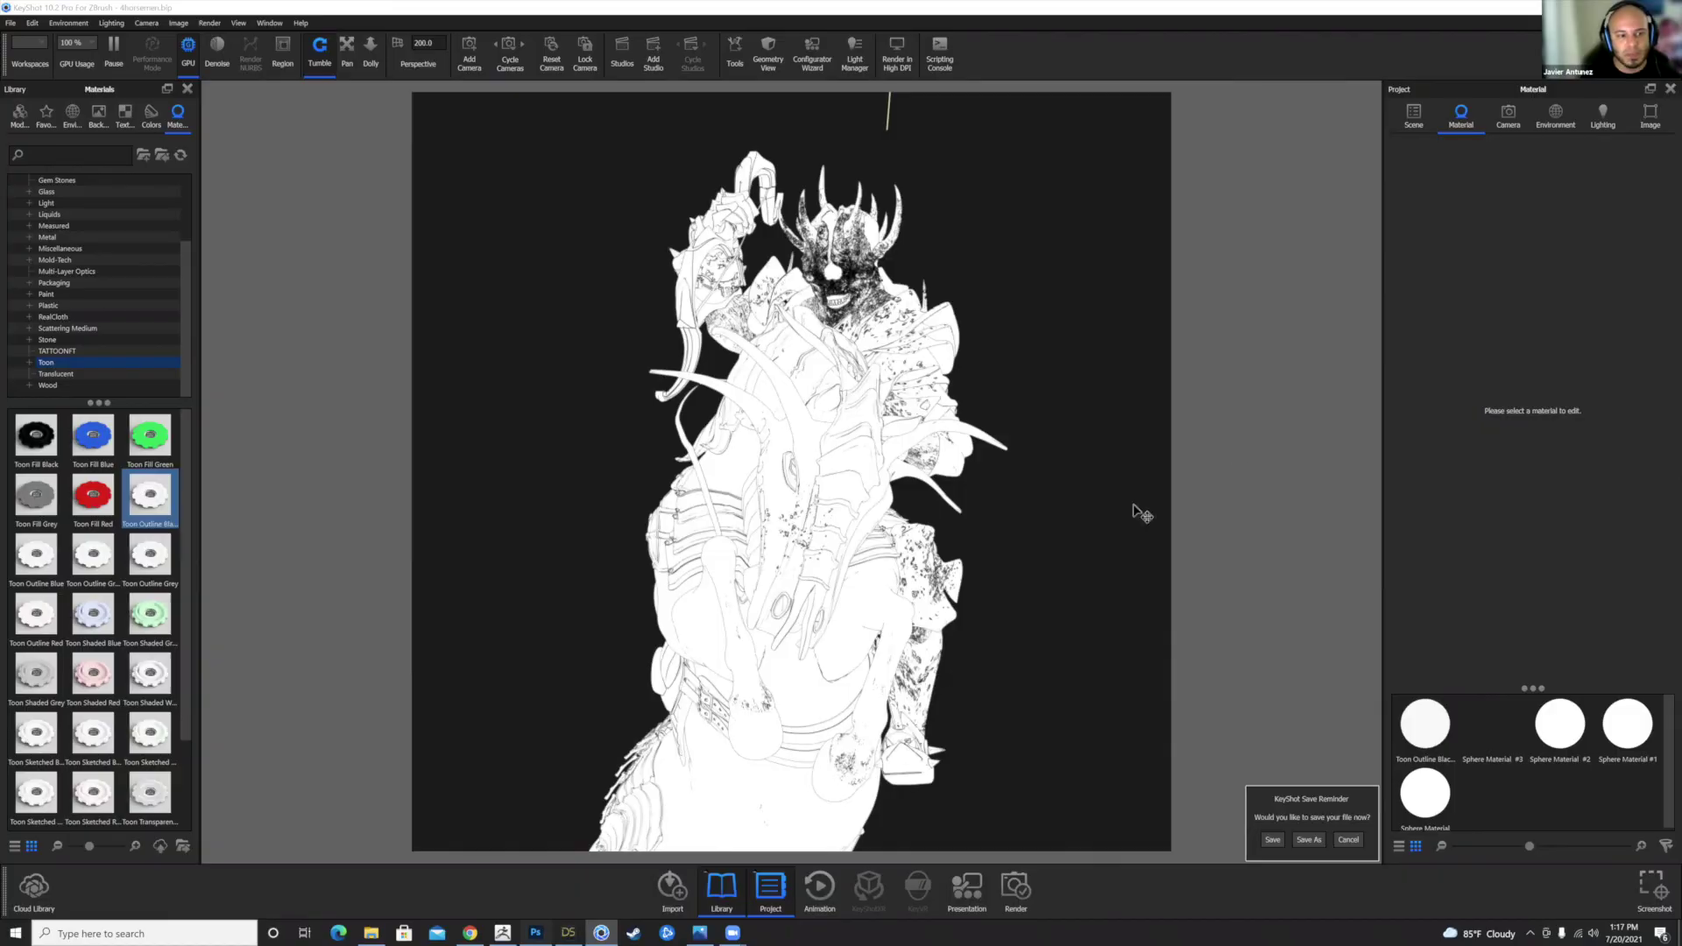
- Switch to Photoshop and make Group 7 and Layer 15 visible in the four horsemen composition
key("alt+Tab")
key("space")
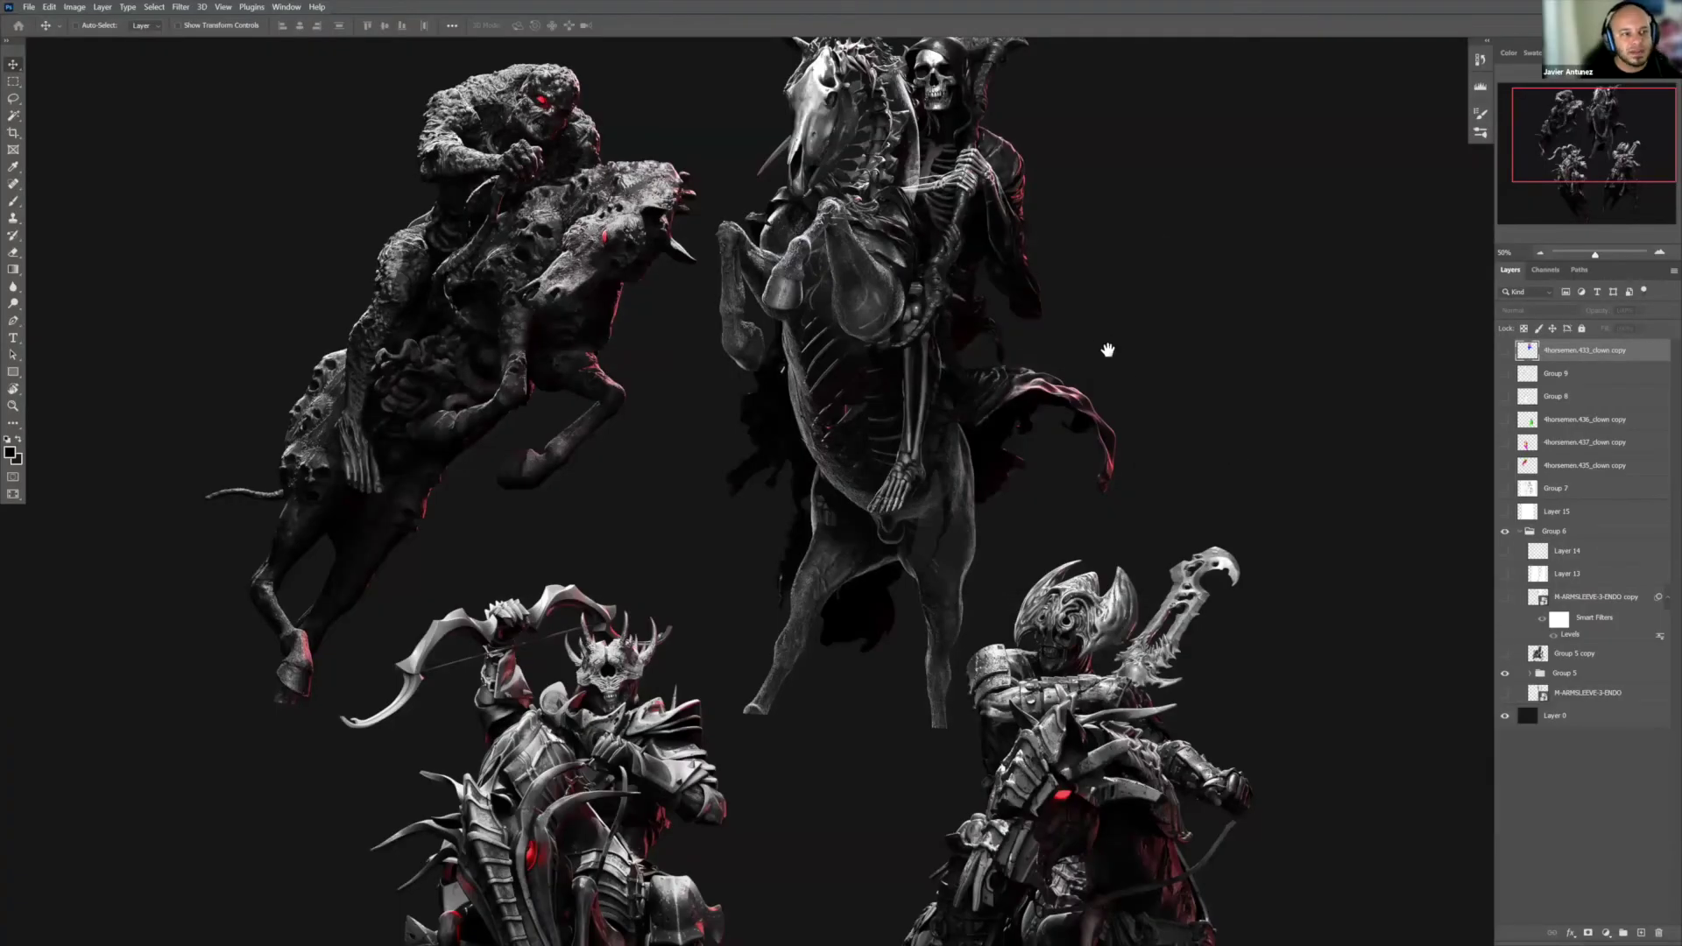
left_click_drag(1108, 349, 1112, 410)
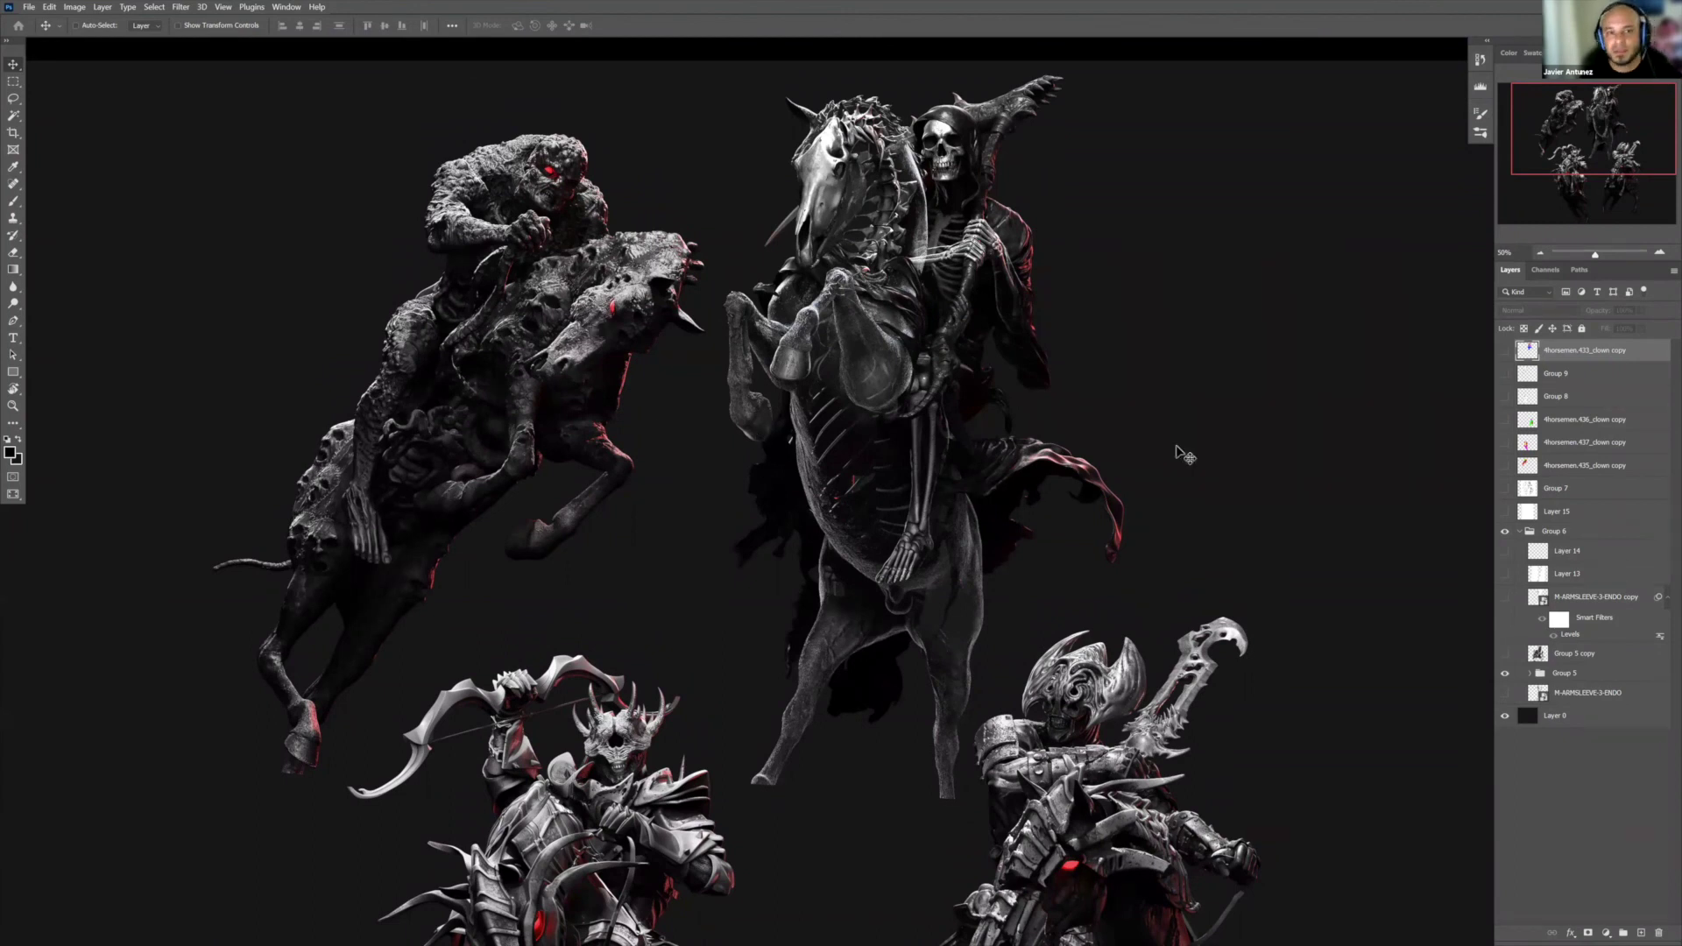
scroll(775, 263, "down", 3)
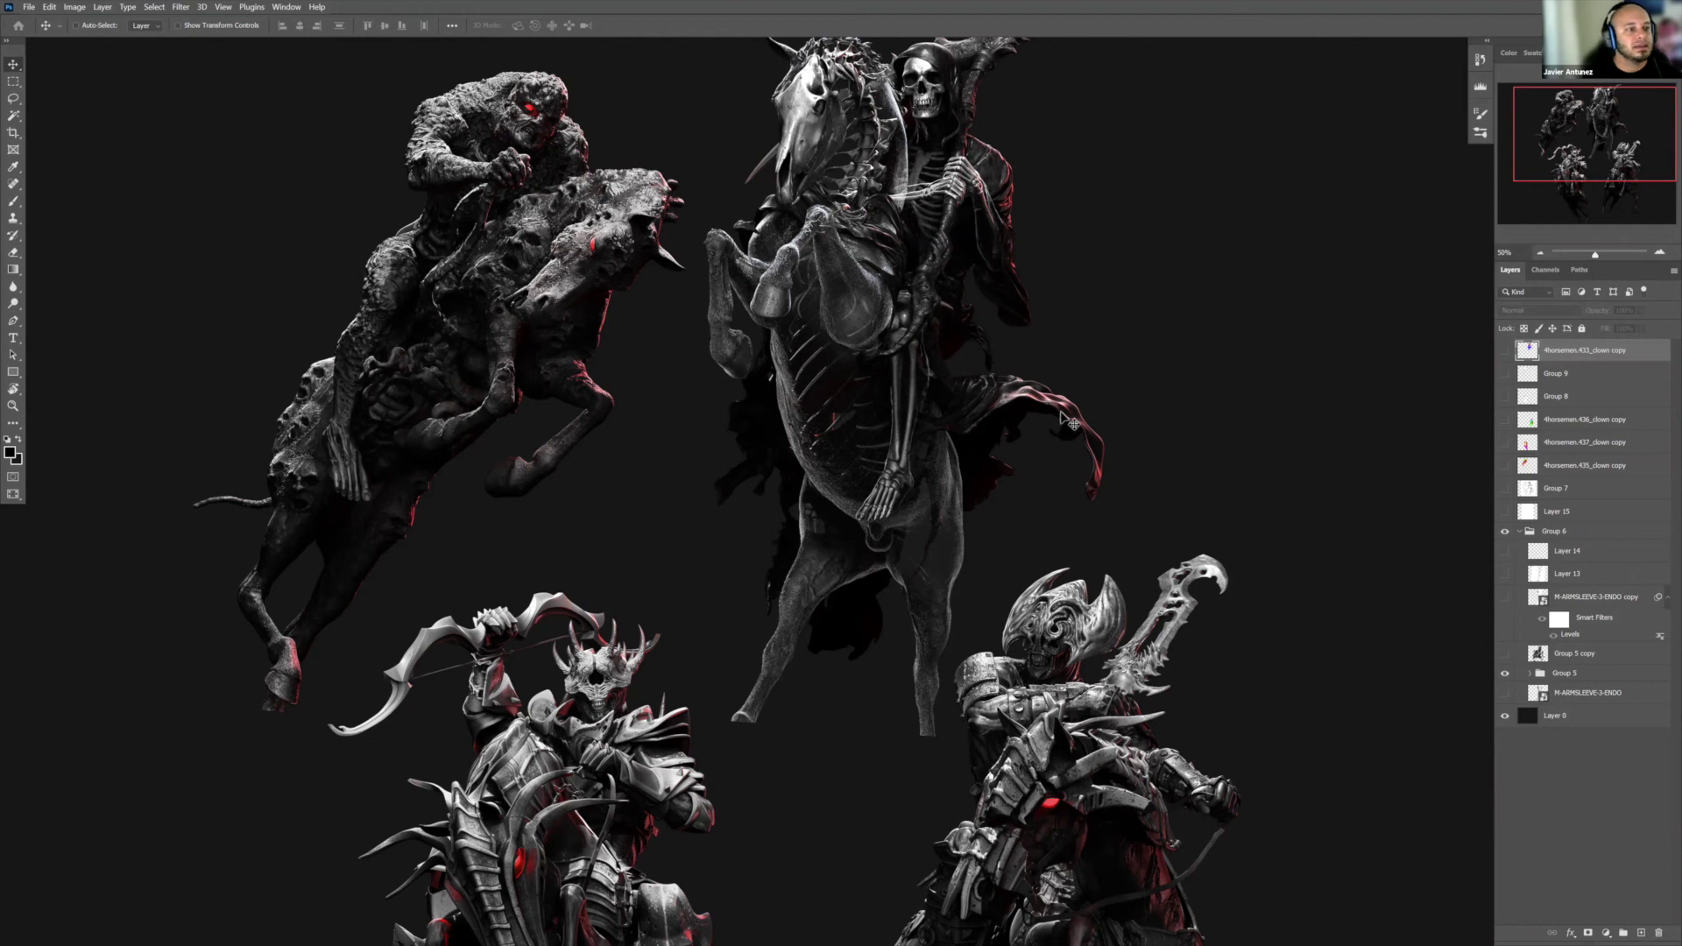
scroll(1071, 424, "up", 3)
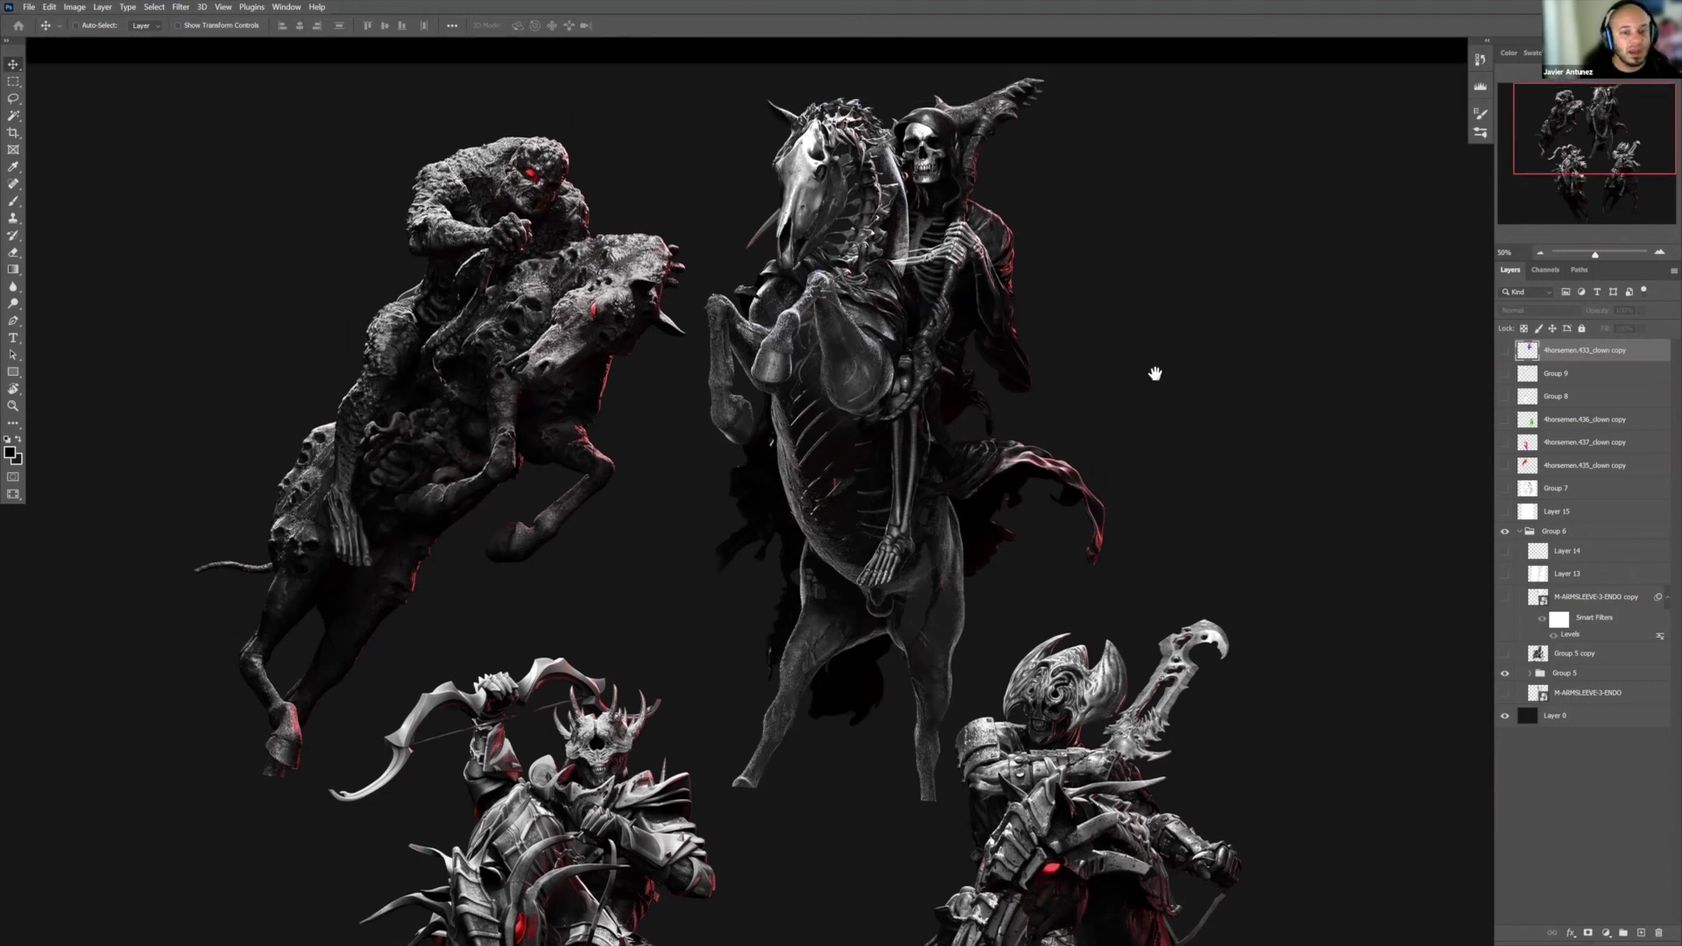
scroll(1186, 364, "down", 5)
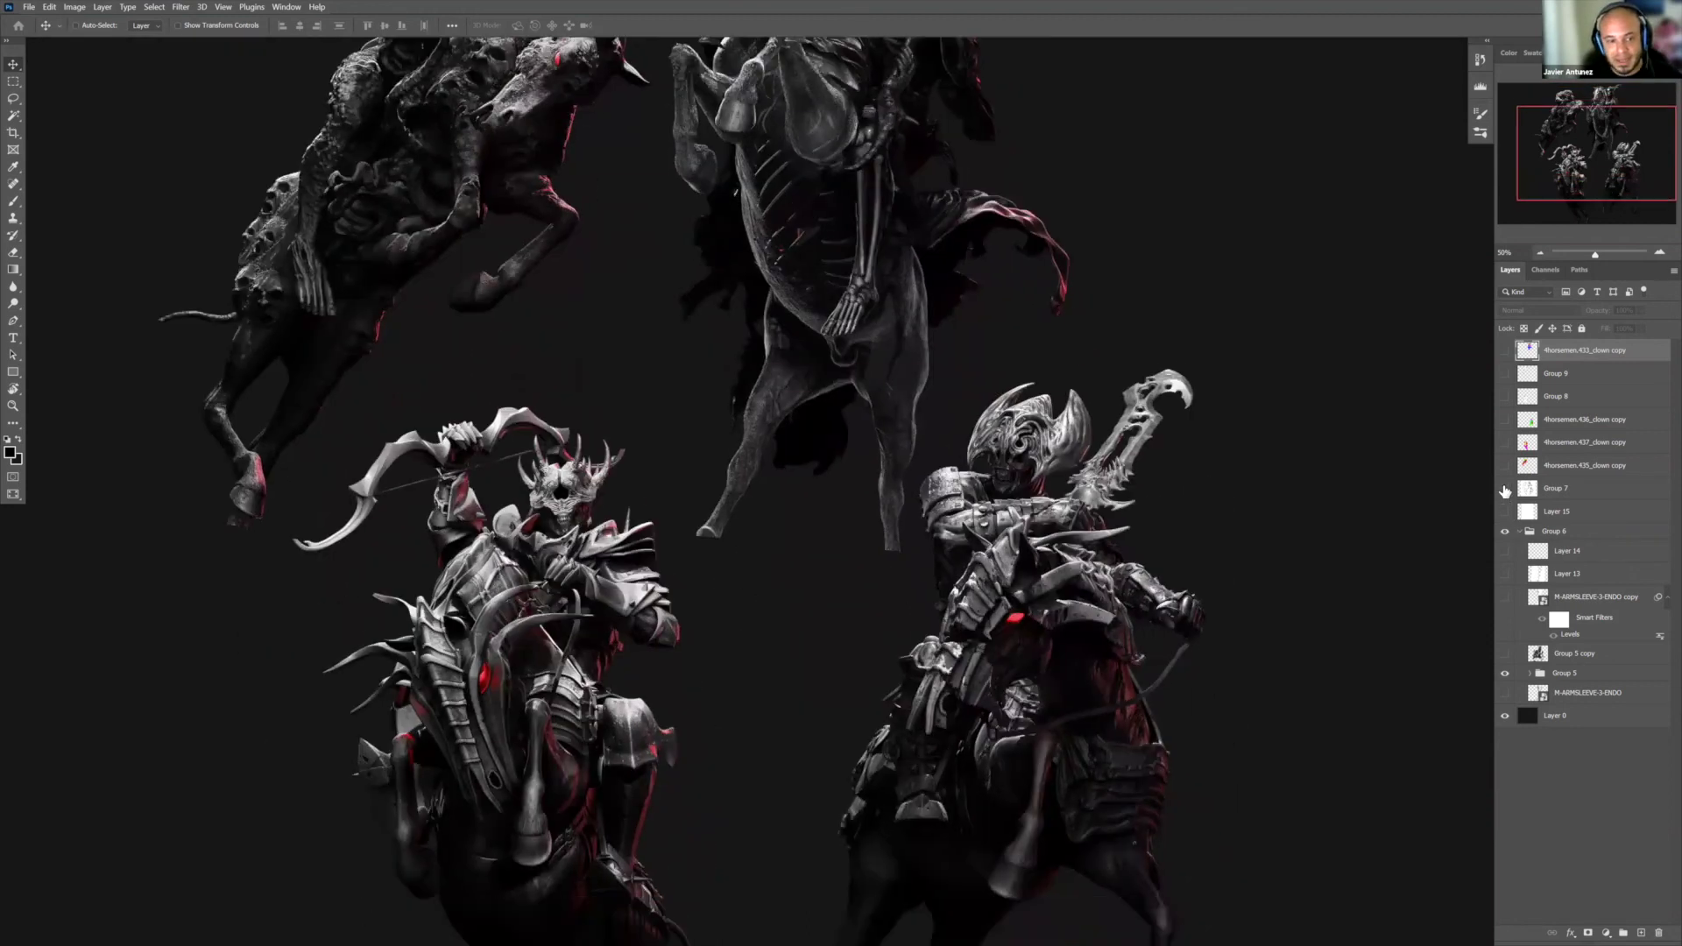
left_click(1505, 488)
left_click(1503, 511)
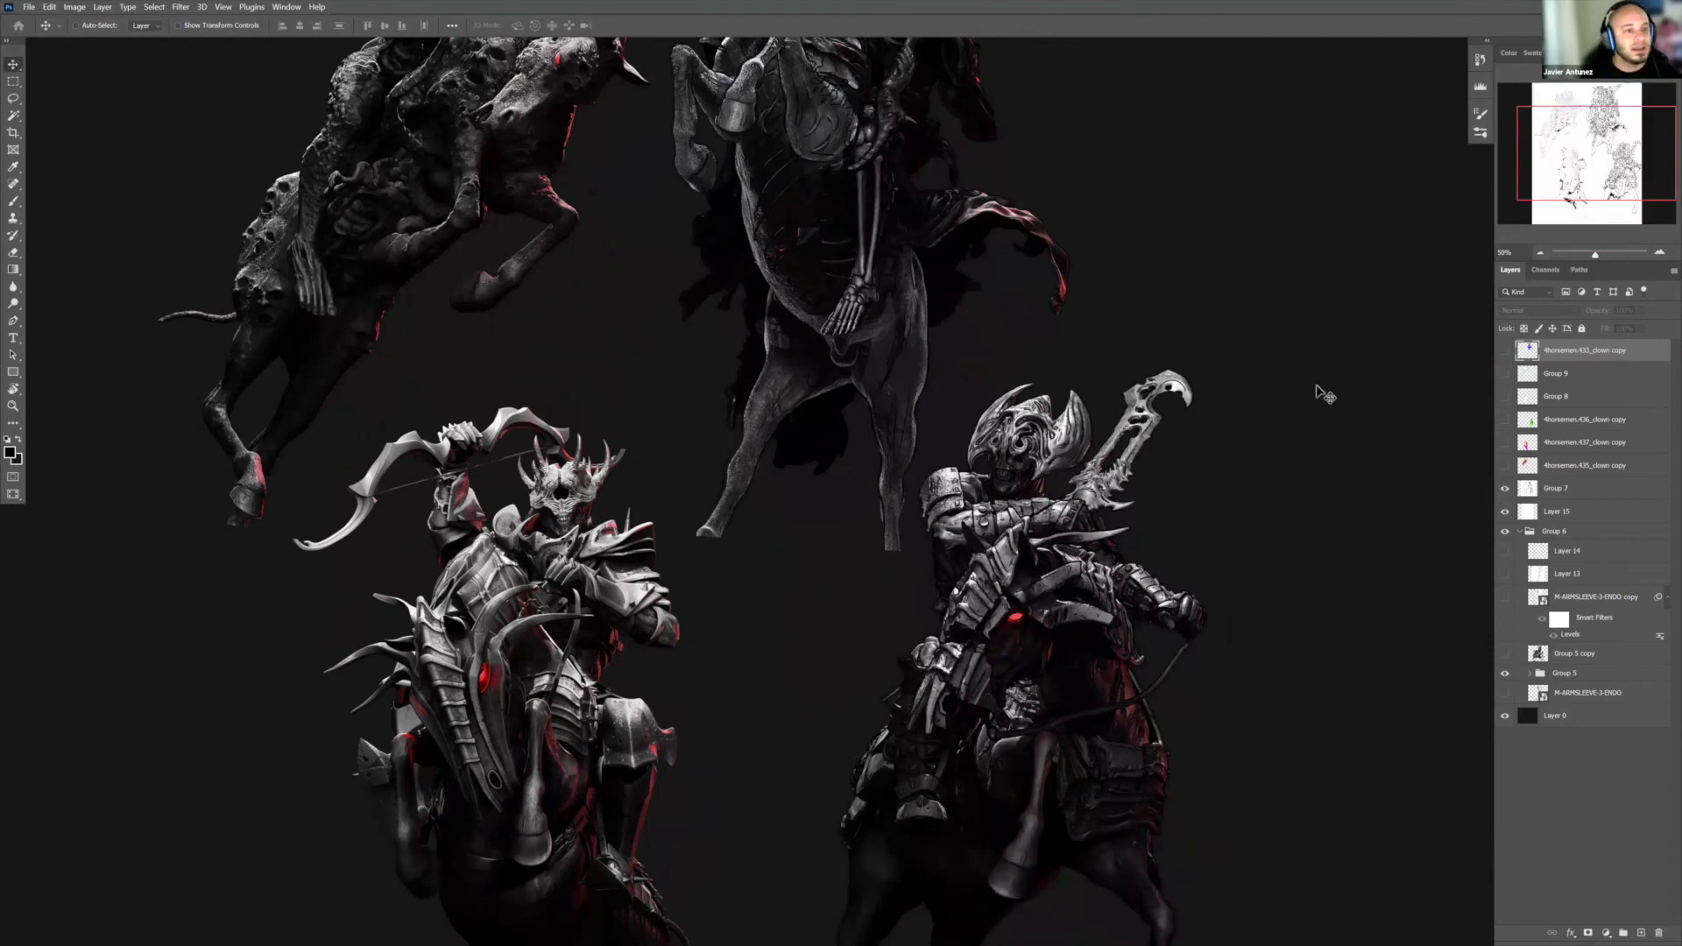